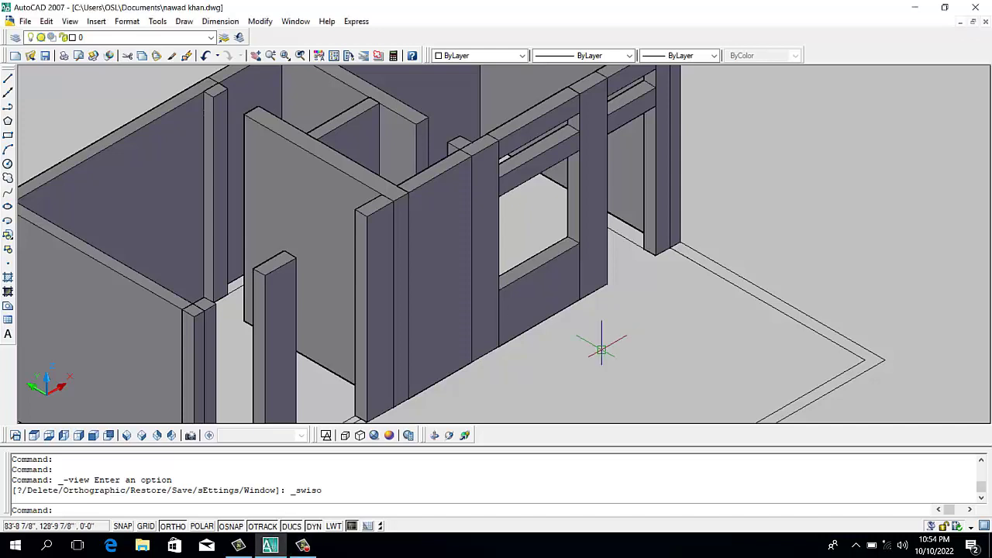
- Measure the wall opening with DIST as 5'-0" wide and 5'-0" tall, then switch to the front view
text( di)
key(Return)
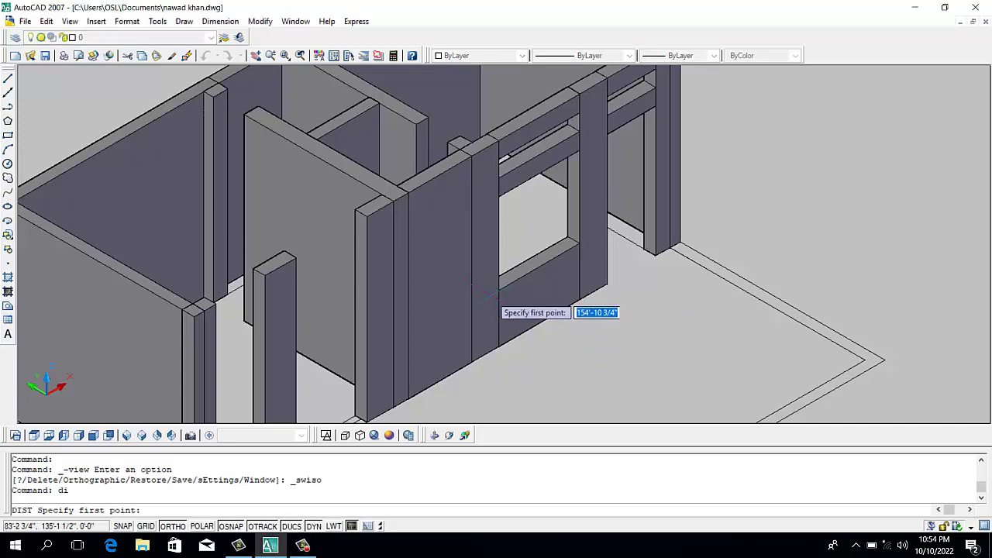
click(497, 284)
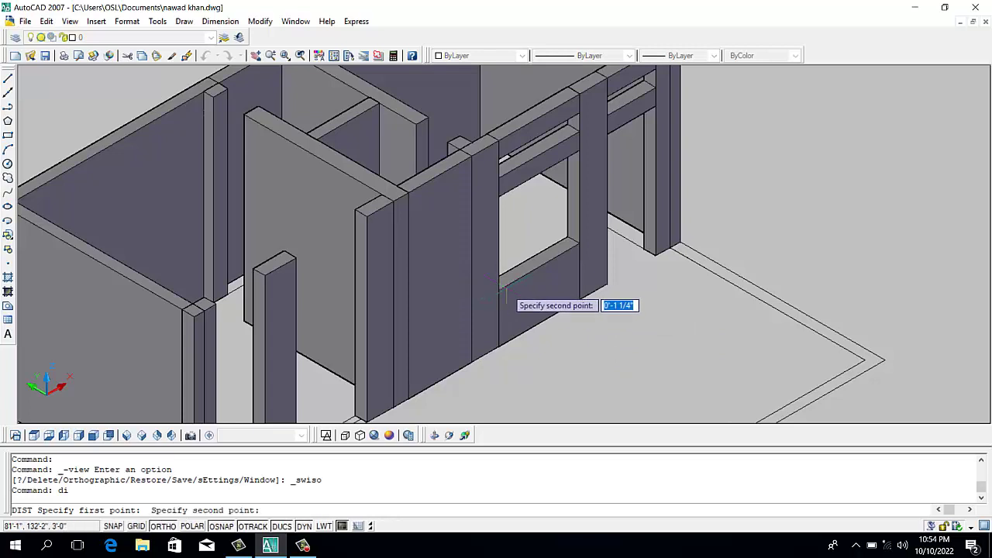
click(579, 246)
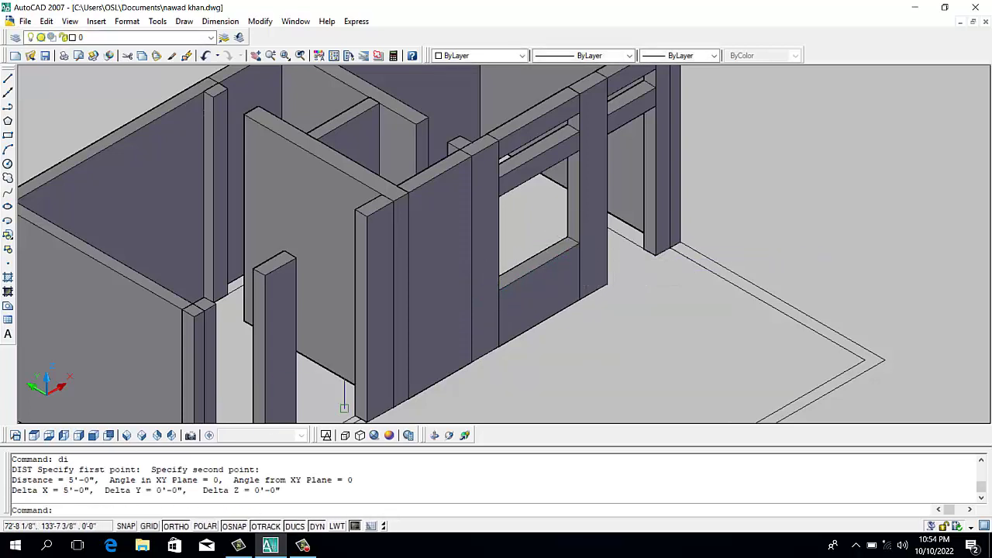
key(Return)
click(579, 246)
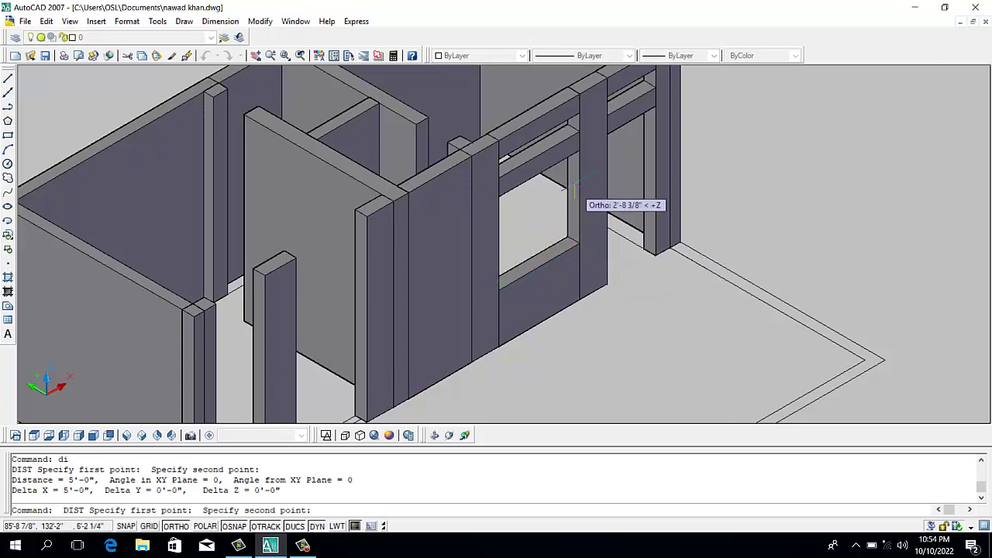
click(579, 149)
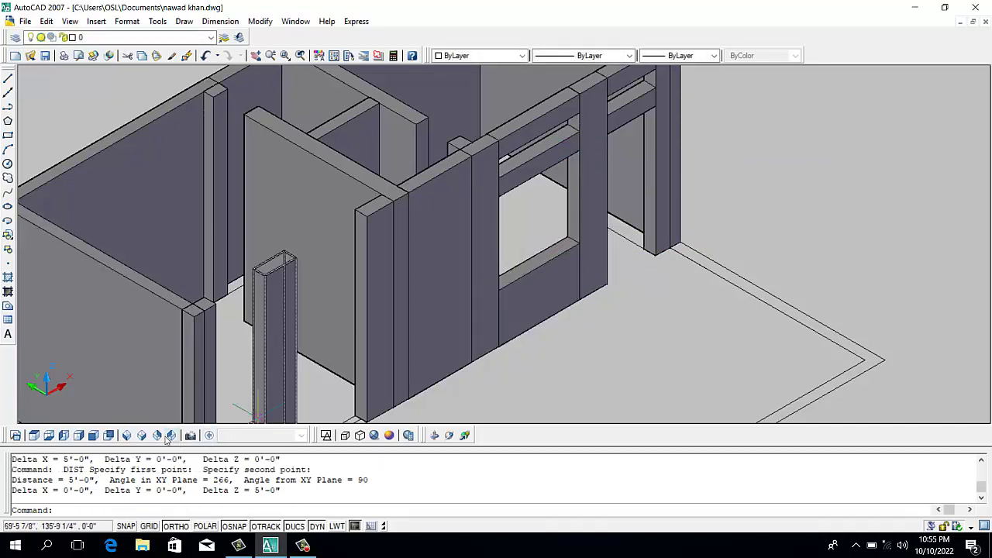
click(92, 435)
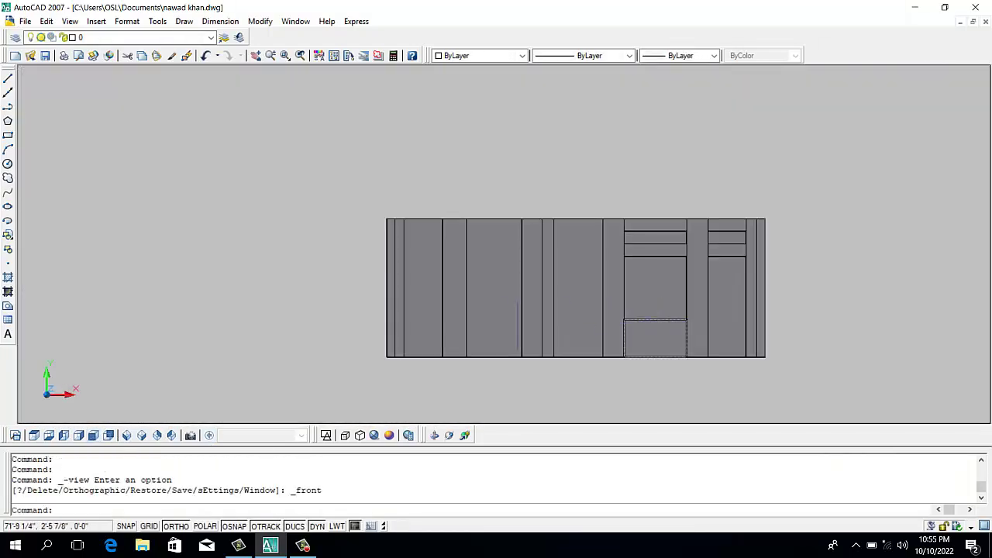
- Switch to 2D Wireframe and draw a 5'×5' rectangle to the left of the house
click(327, 435)
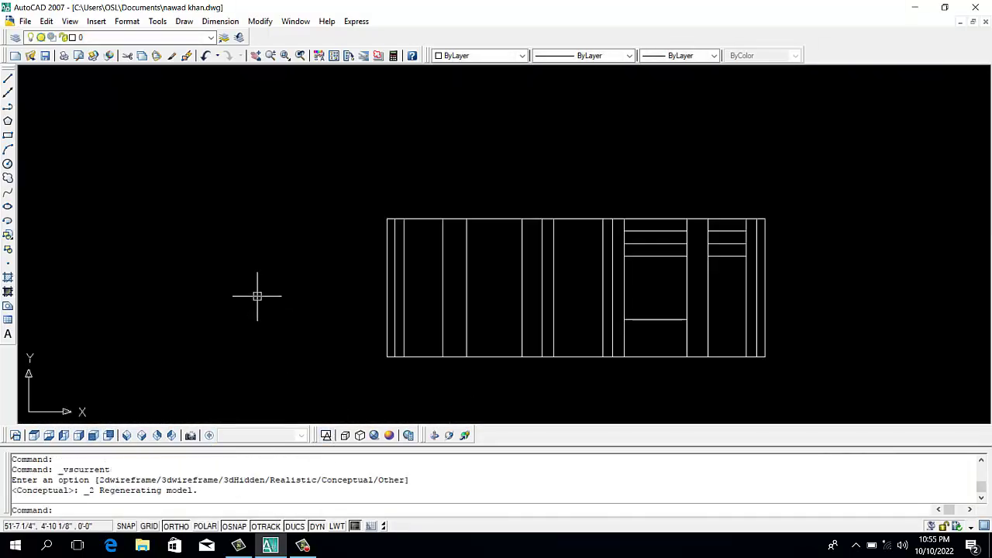
text(rec)
key(Return)
click(180, 210)
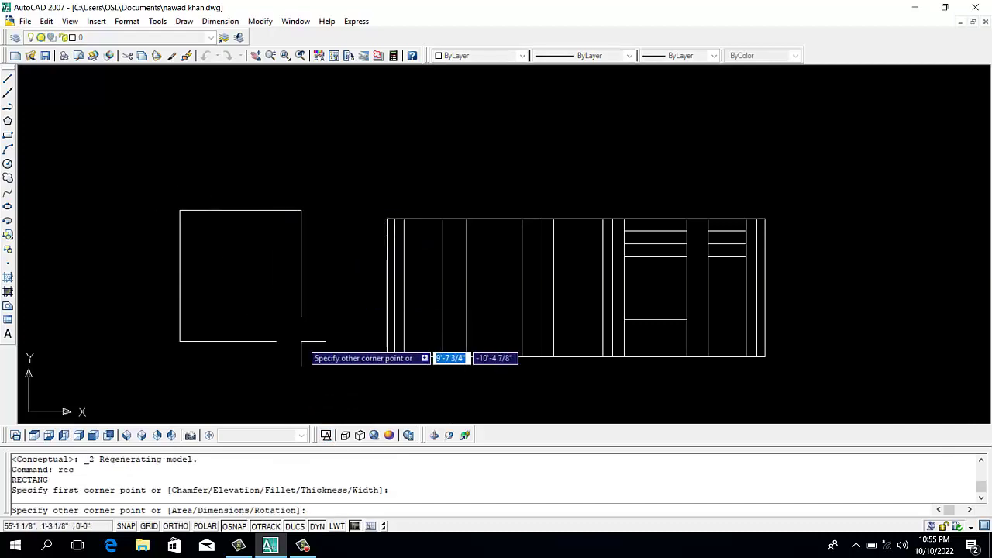
text(@5)
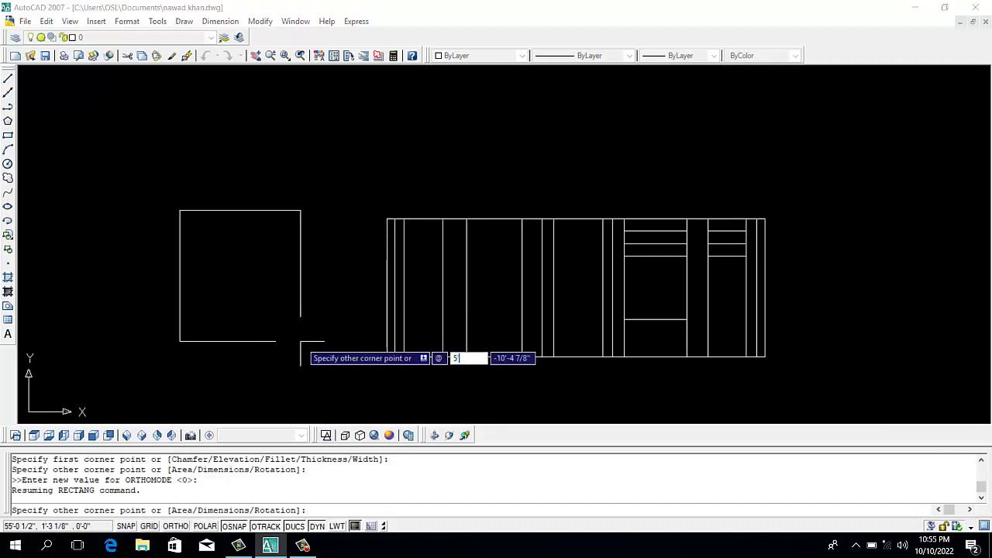
text(',5')
key(Return)
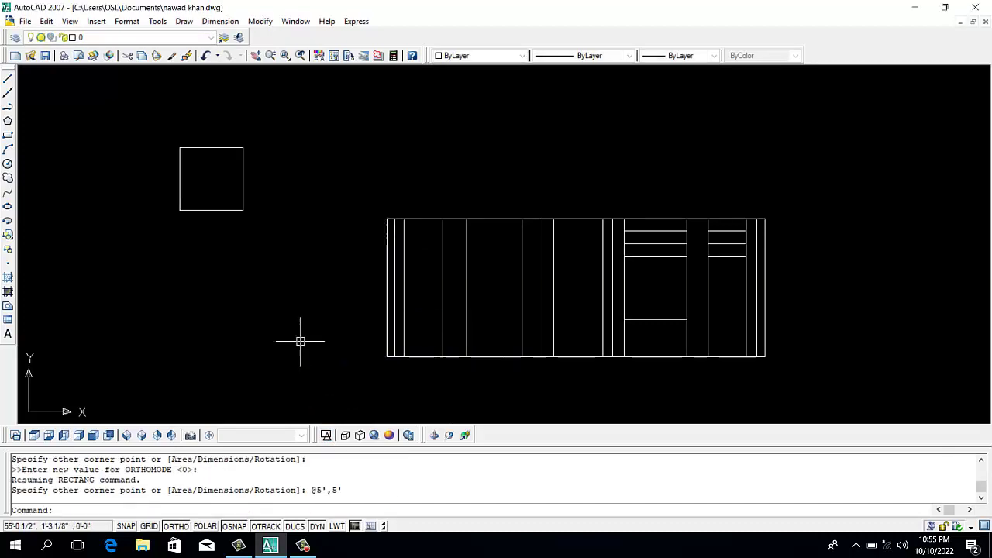
- Zoom in on the new square and start the OFFSET command
scroll(174, 151, up, 2)
scroll(168, 142, up, 1)
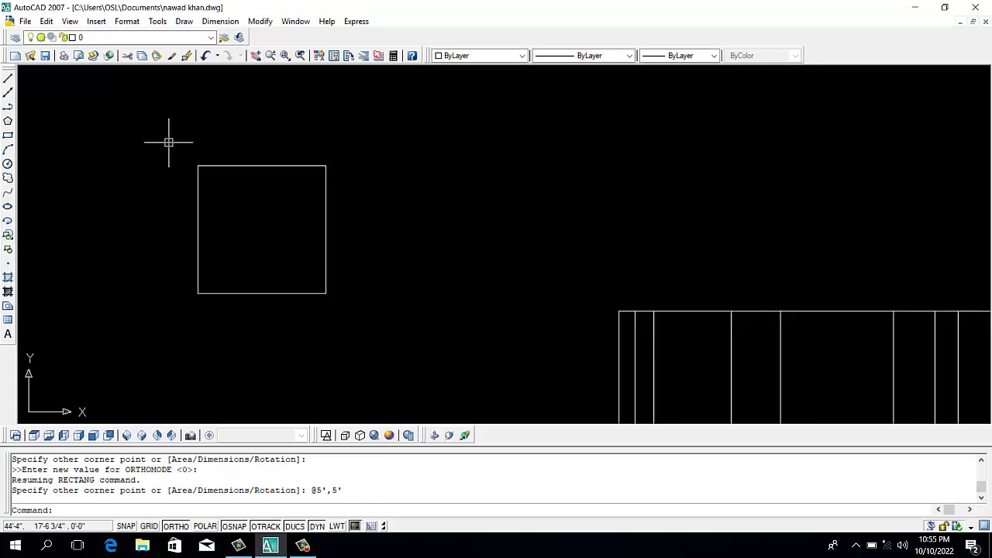
text(o)
key(Return)
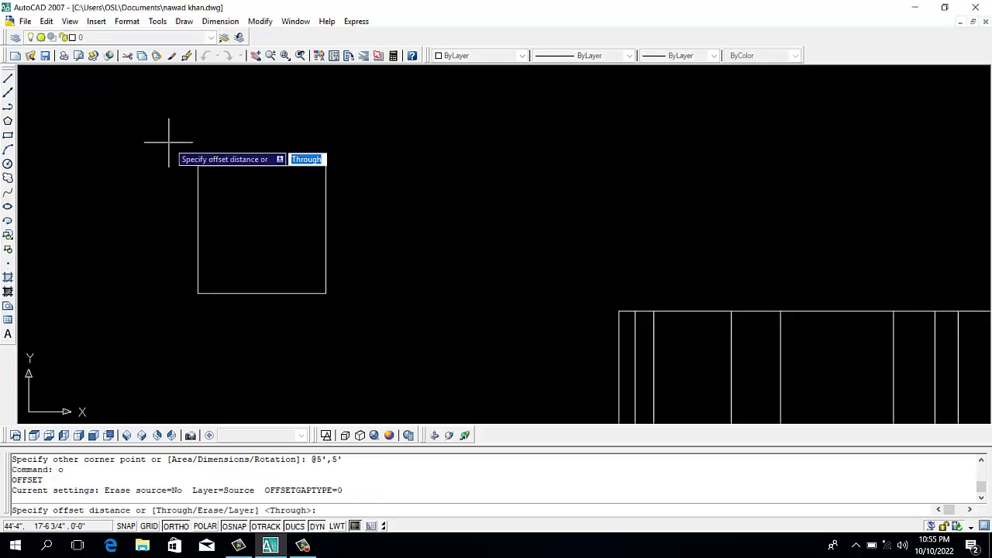
- Offset the square 3 inward to create the inner border
text(3)
key(Return)
click(240, 166)
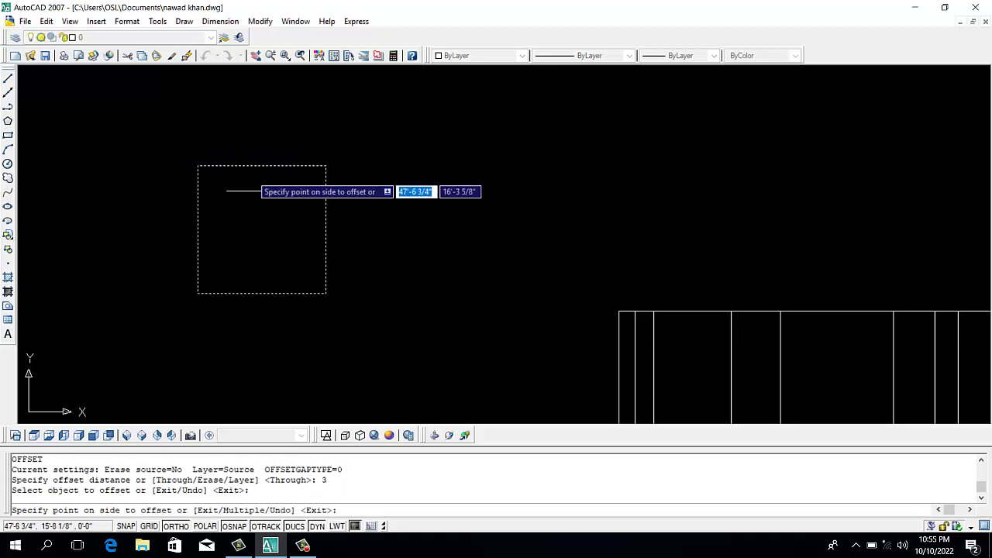
click(252, 191)
key(Escape)
- Explode both squares into separate lines
text(x)
key(Return)
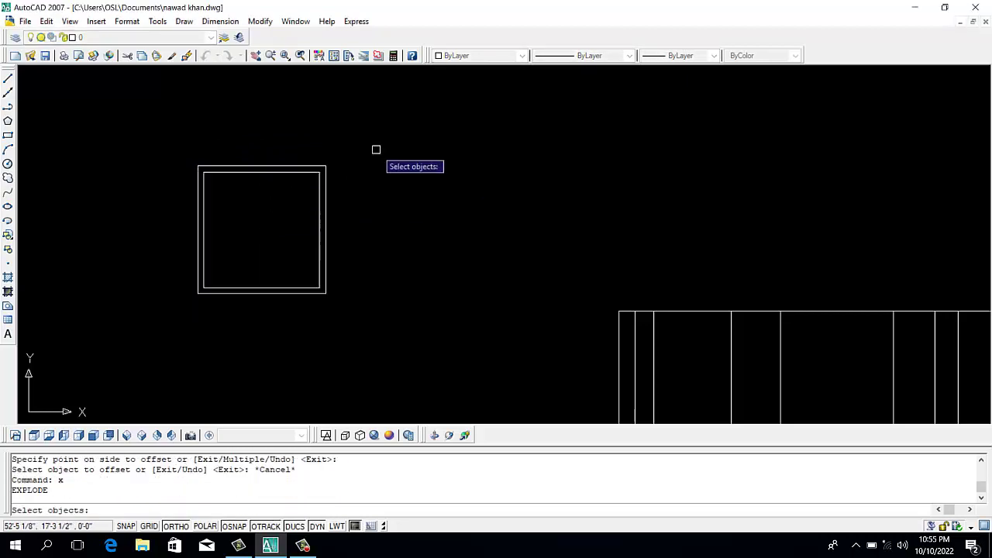
click(377, 148)
click(272, 237)
key(Return)
- Draw a vertical line from the top edge's midpoint to the bottom edge's midpoint
text(l)
key(Return)
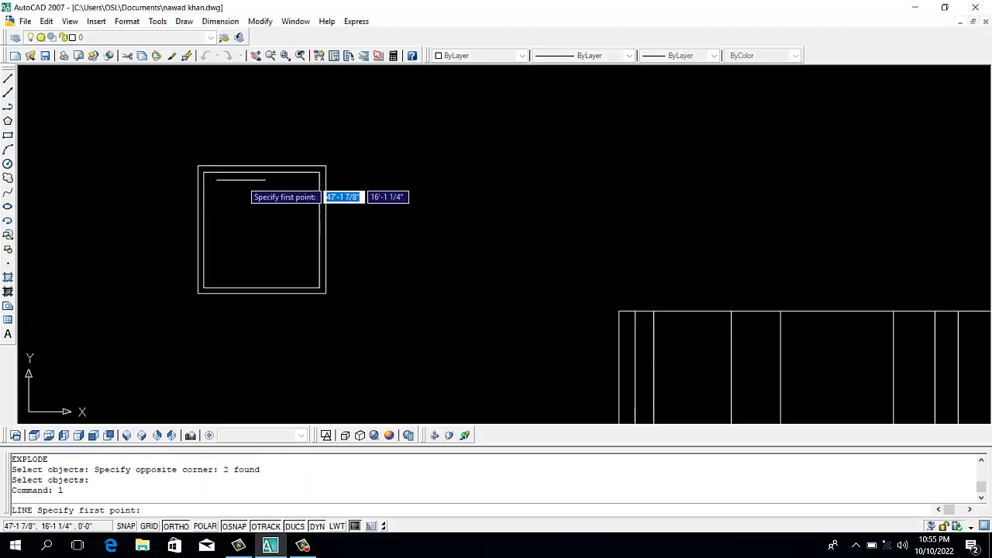
click(229, 173)
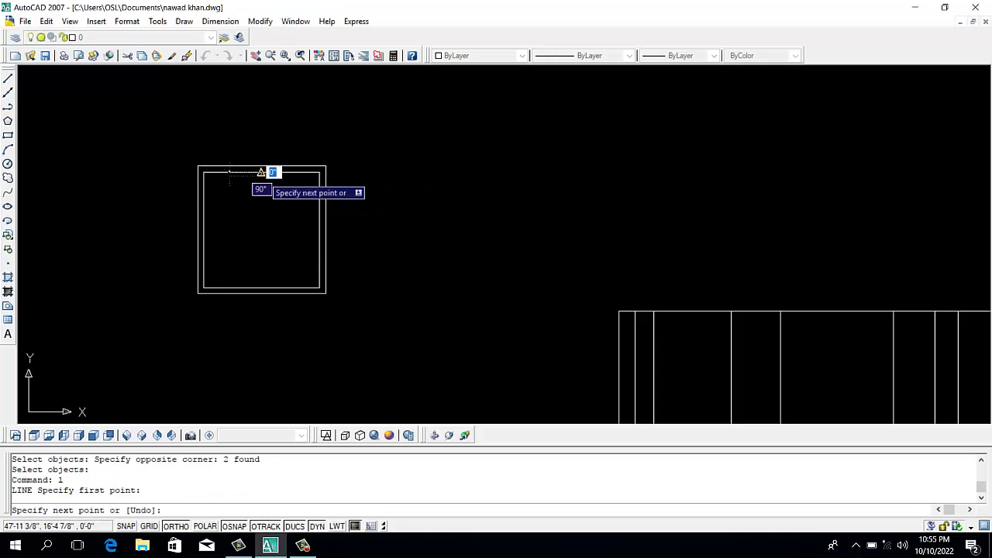
click(261, 288)
key(Return)
- Offset the vertical dividing line by 1 to each side
text(o)
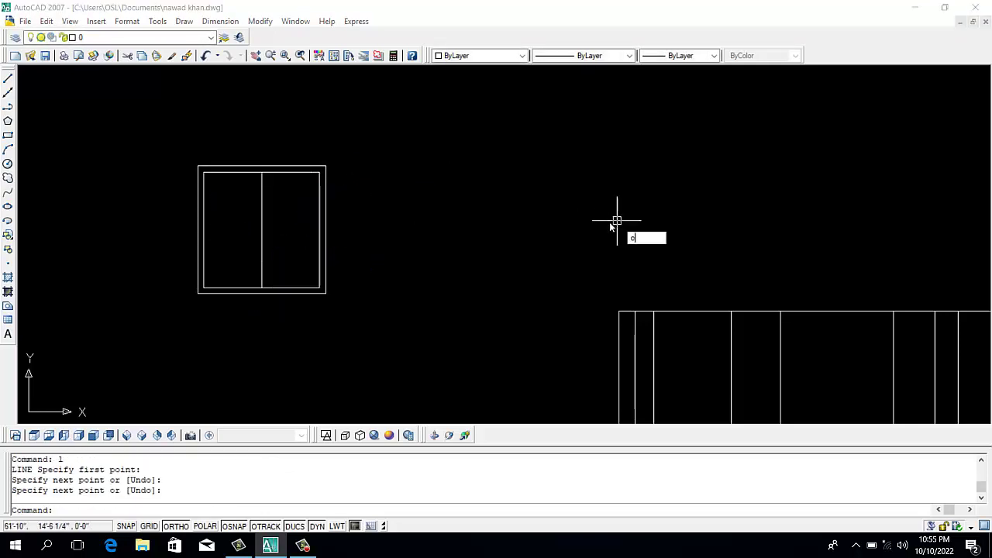
key(Return)
text(1)
key(Return)
scroll(270, 233, up, 2)
scroll(268, 227, up, 2)
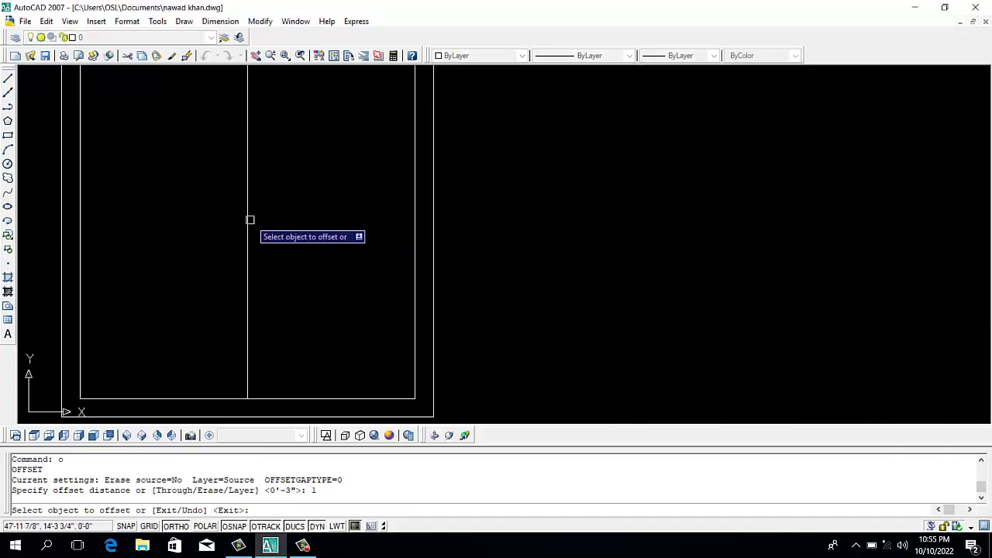
click(250, 219)
click(286, 219)
click(249, 223)
click(210, 227)
key(Escape)
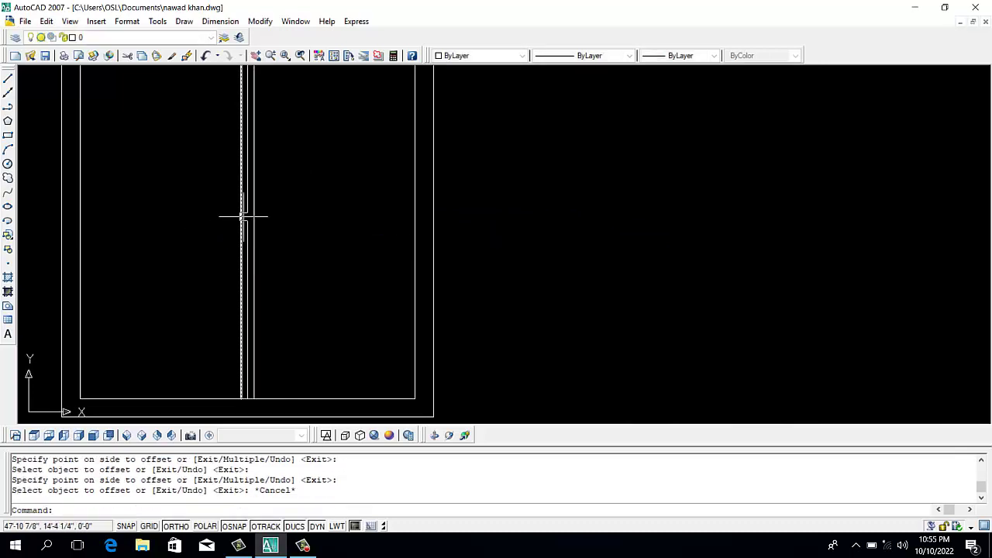
- Erase the original middle line, leaving a two-line mullion
scroll(259, 217, up, 2)
click(251, 215)
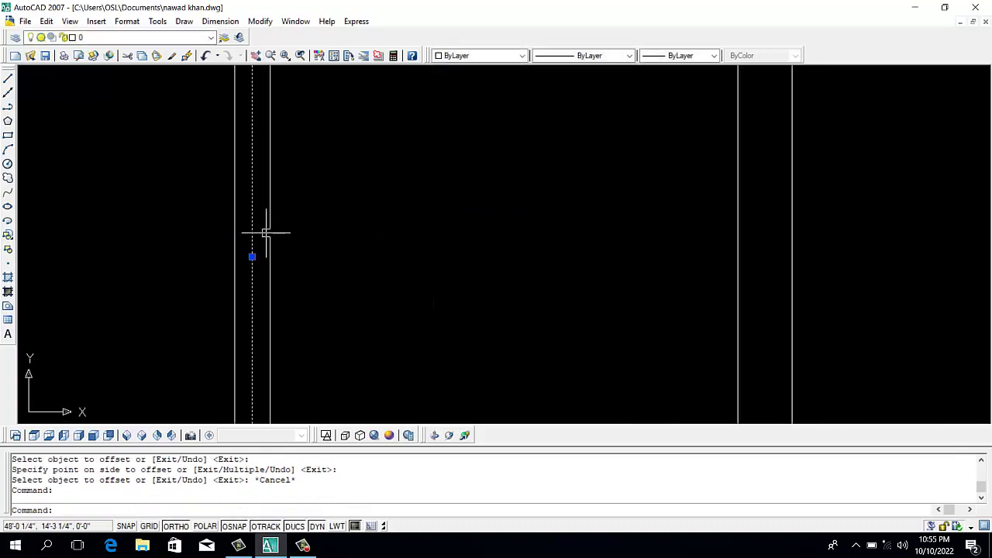
key(Delete)
scroll(368, 262, down, 3)
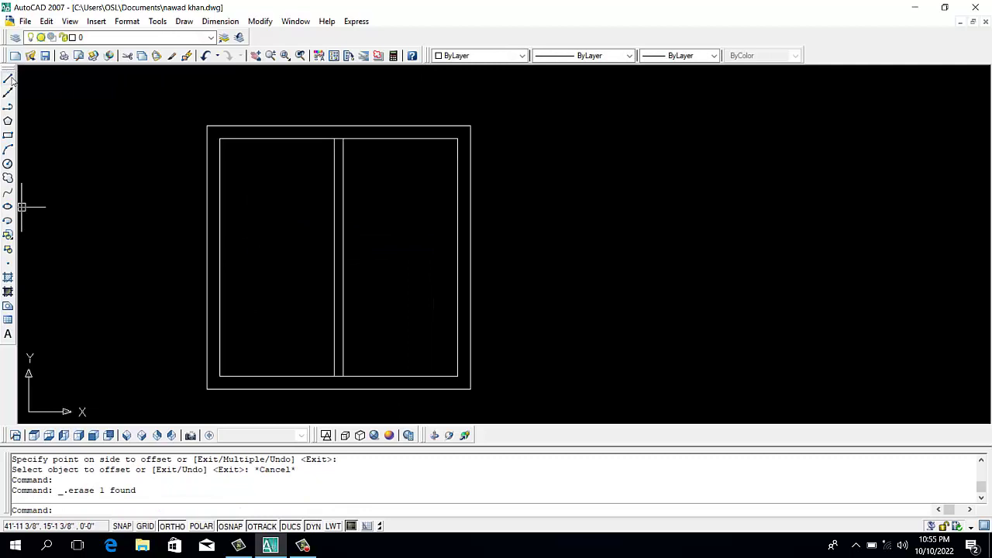
- Draw a horizontal line from the left pane's inner edge to the mullion
click(8, 78)
click(220, 258)
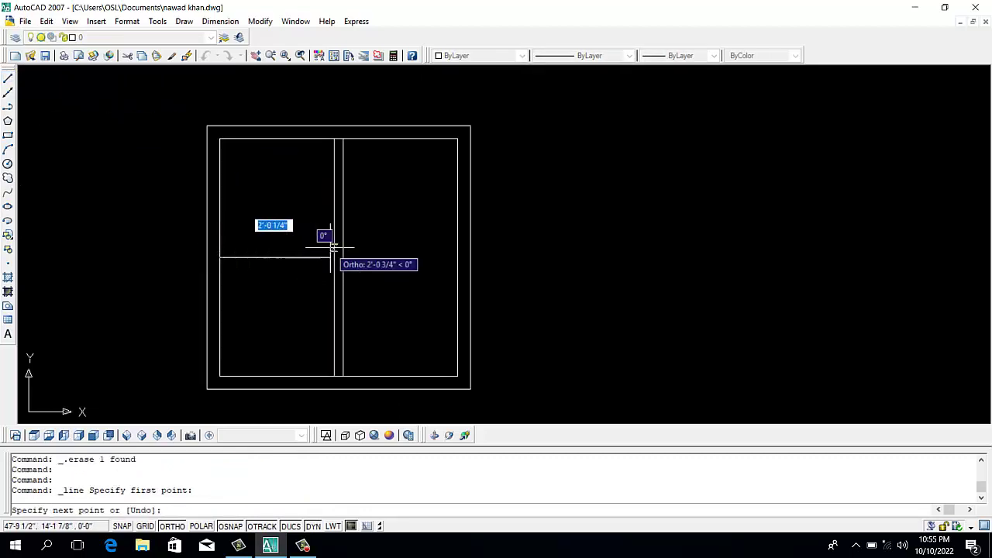
click(334, 258)
key(Return)
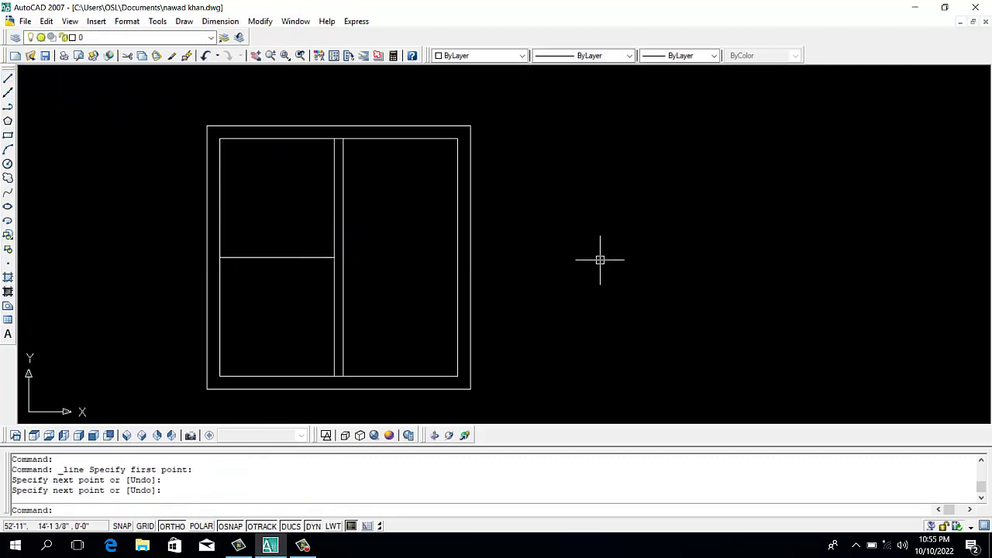
- Offset the horizontal line by 1 above and below
text(o)
key(Return)
text(1)
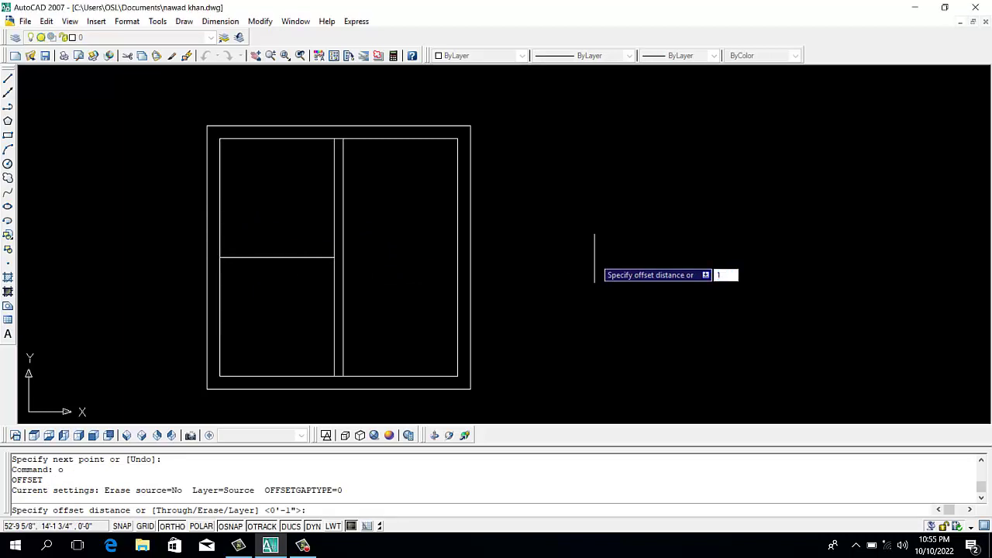
key(Return)
click(296, 257)
click(301, 248)
scroll(301, 249, up, 4)
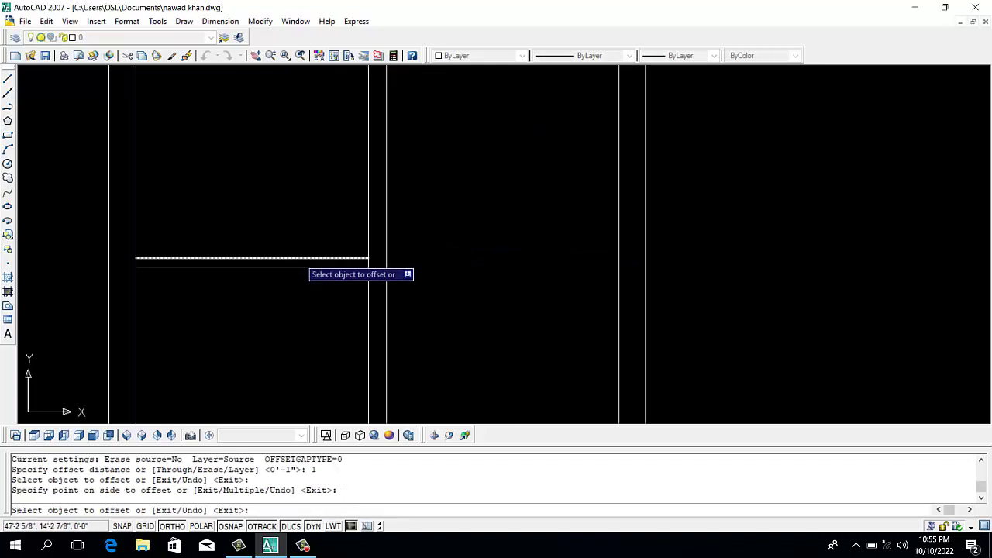
click(302, 267)
click(302, 280)
key(Escape)
- Delete the original horizontal line, leaving a double-line divider
click(303, 267)
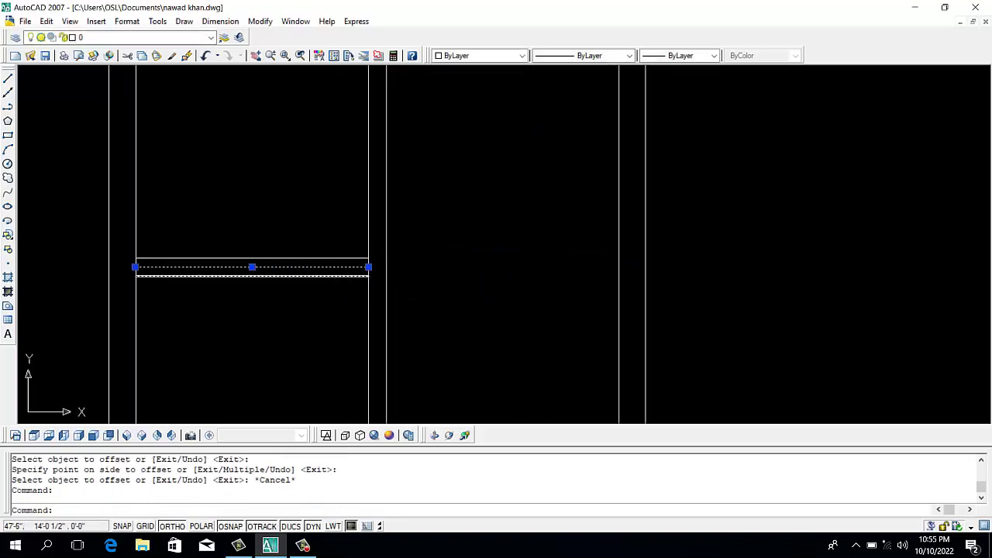
key(Delete)
scroll(361, 219, down, 5)
scroll(319, 199, up, 2)
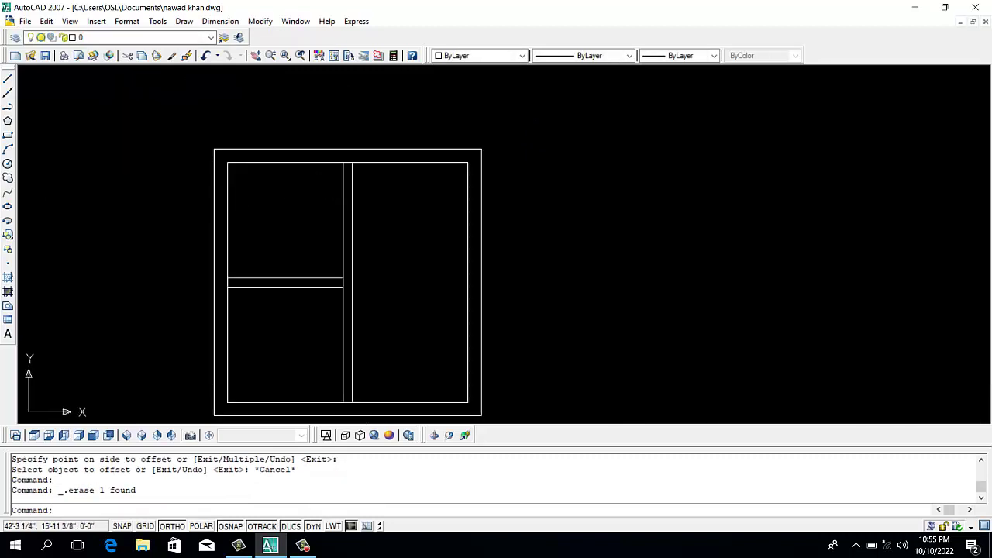
- Draw a 3-point arc in the top-left pane from the top edge to the horizontal divider
click(9, 150)
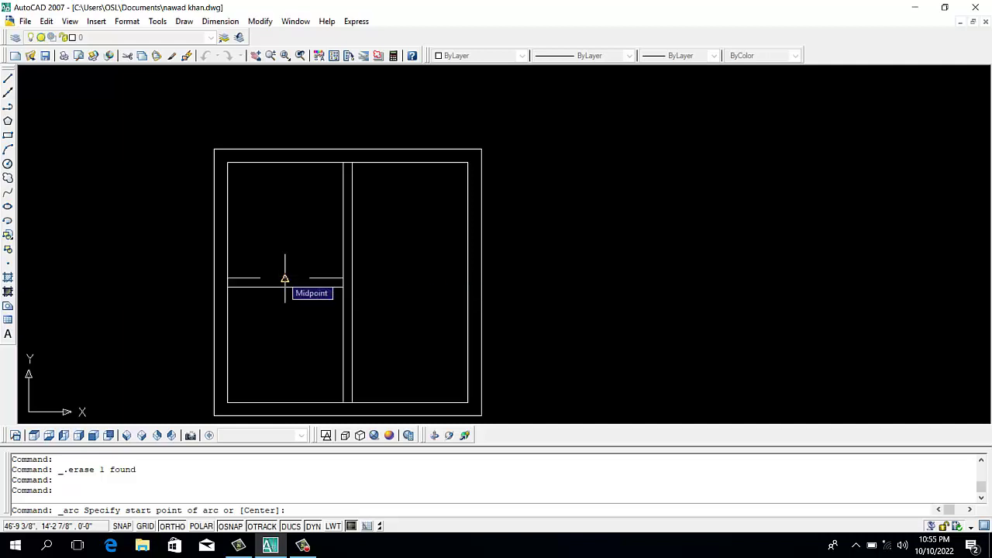
click(285, 277)
click(284, 224)
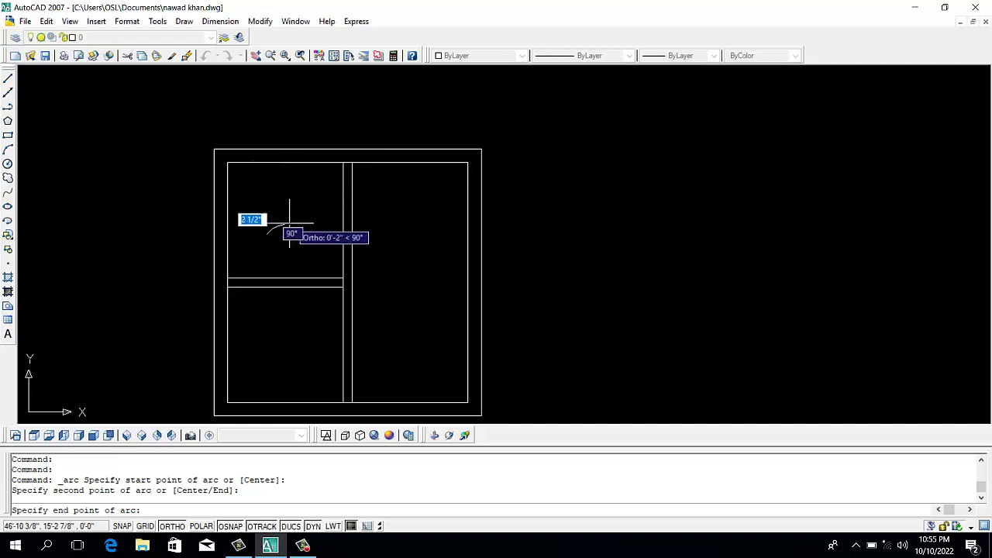
key(Escape)
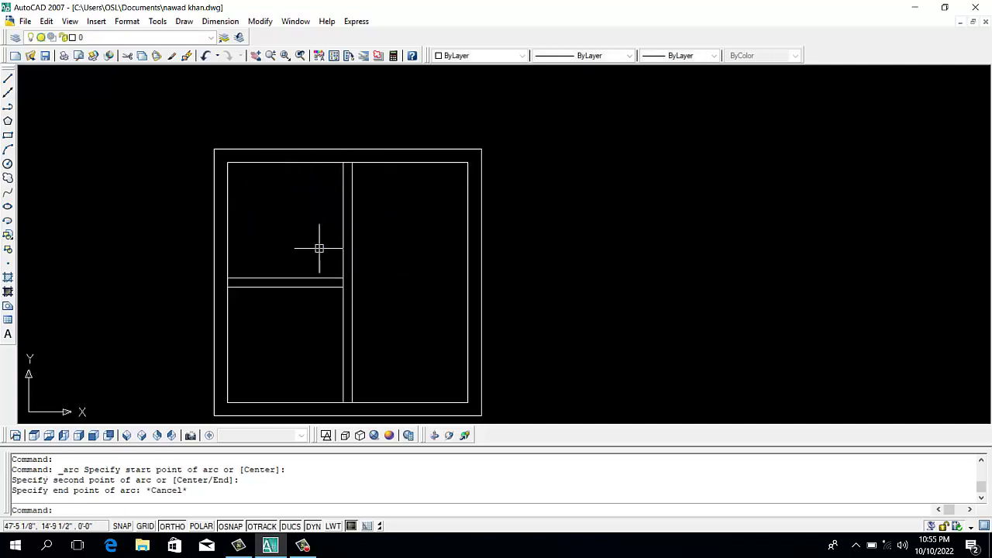
click(8, 148)
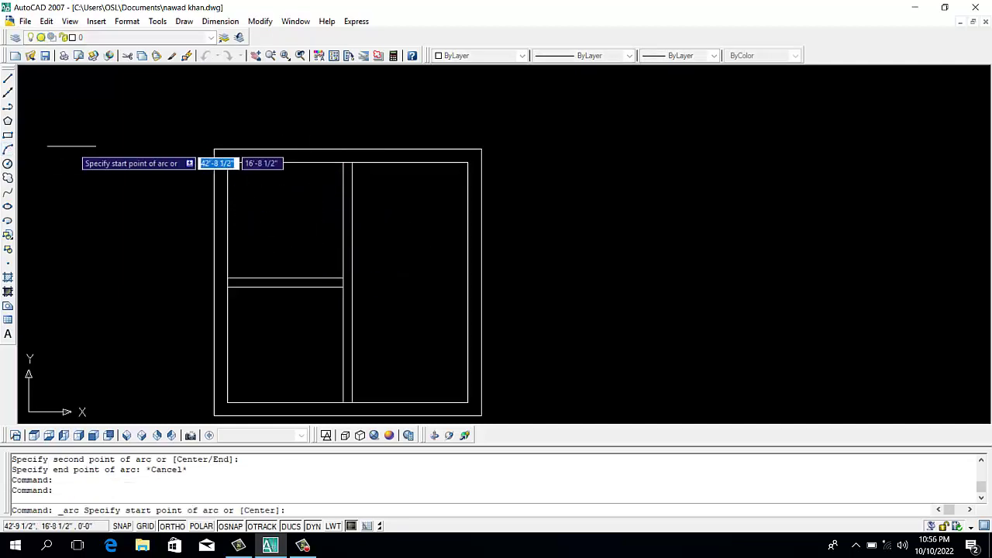
key(F8)
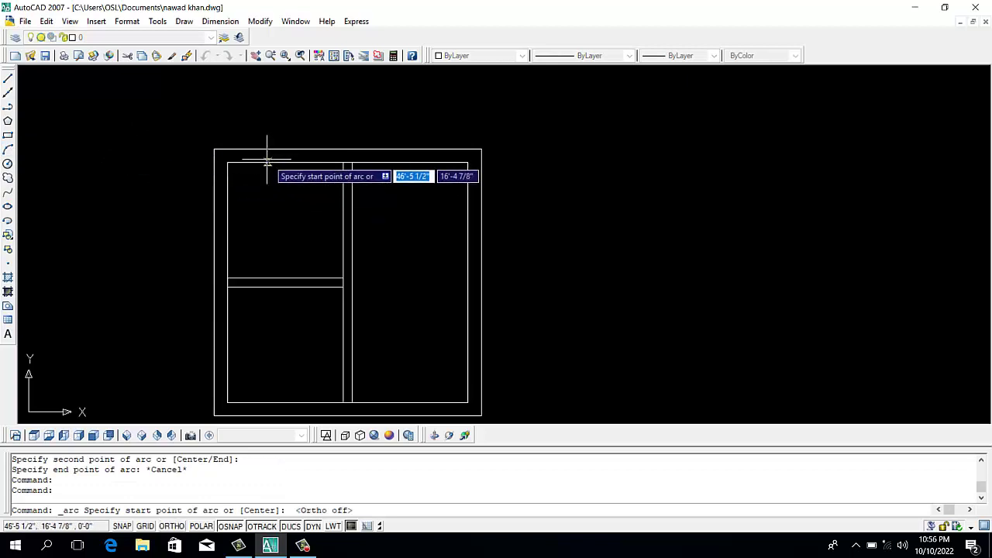
click(284, 162)
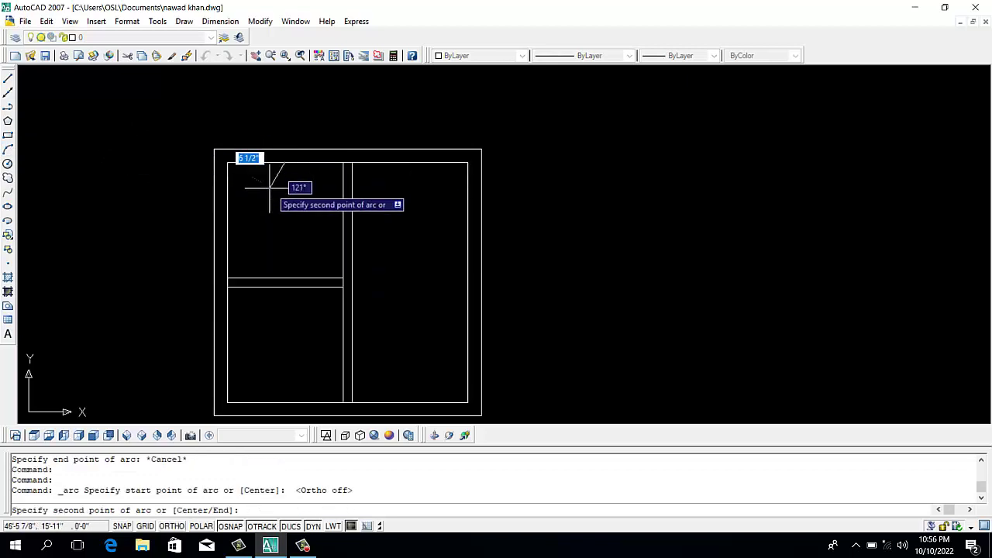
click(265, 194)
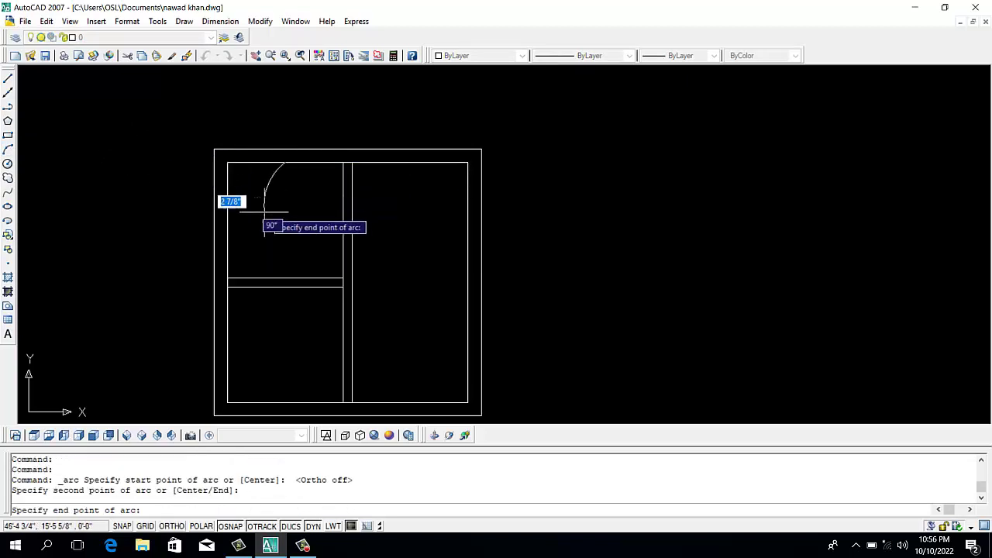
click(285, 277)
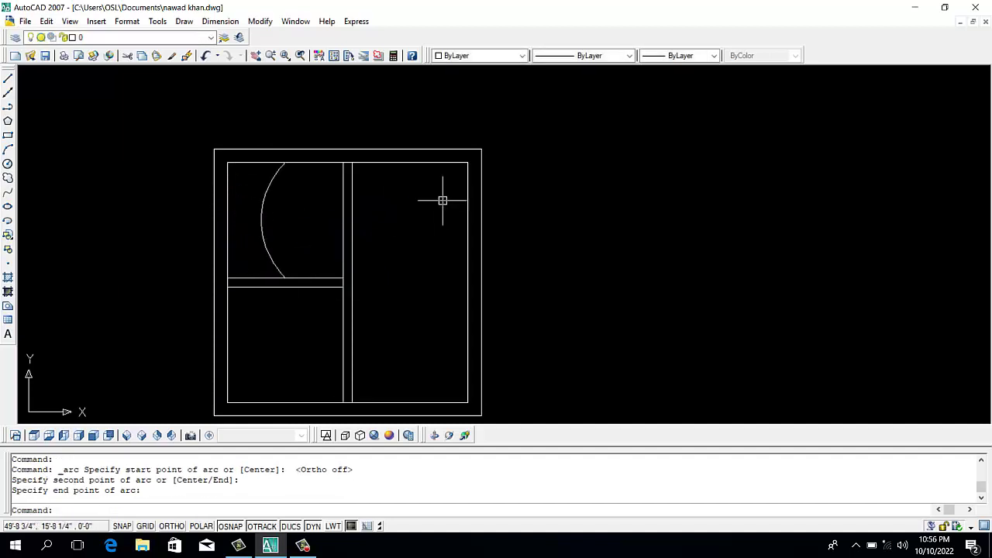
- Mirror the arc about a vertical line to form a lens shape, keeping the original
text(mi)
key(Return)
click(281, 271)
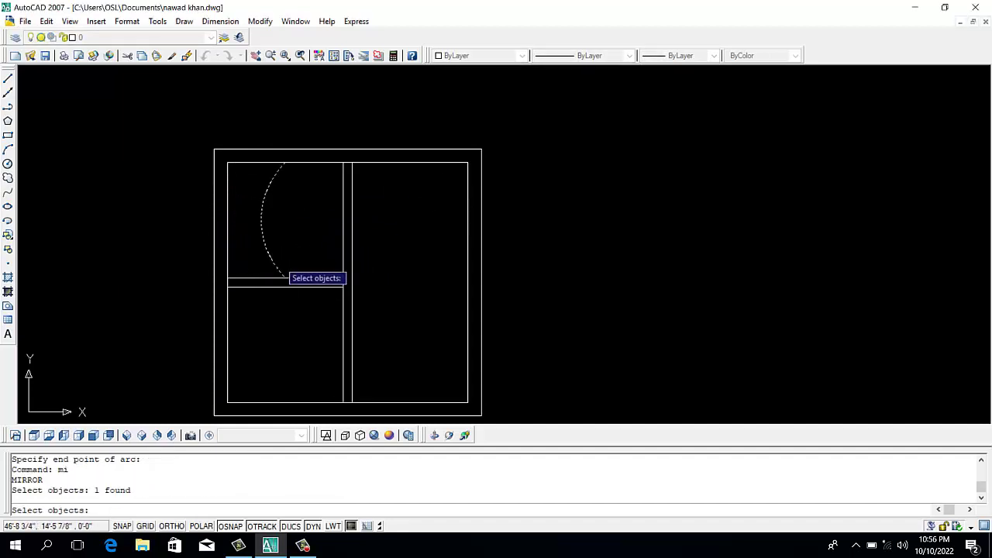
key(Return)
click(285, 277)
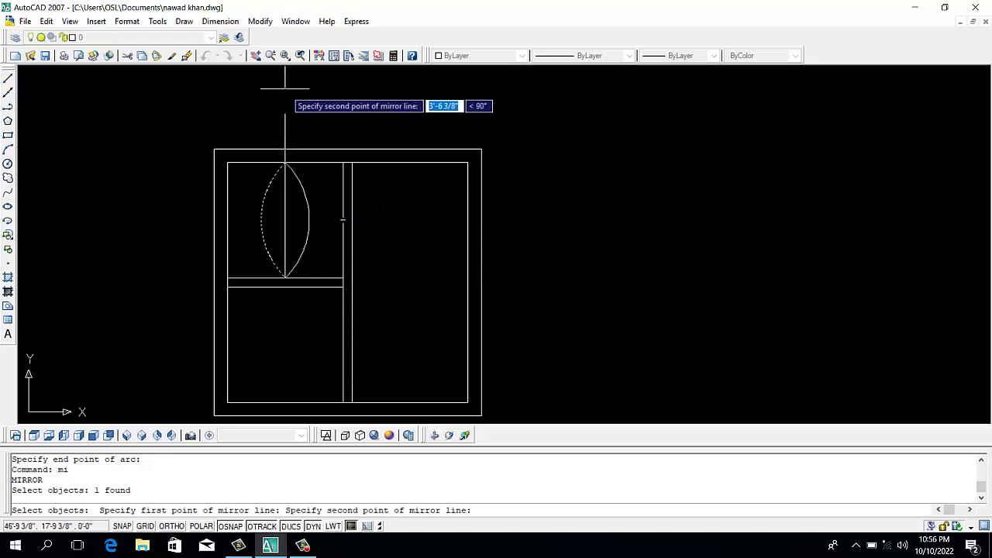
key(F8)
click(287, 124)
key(Return)
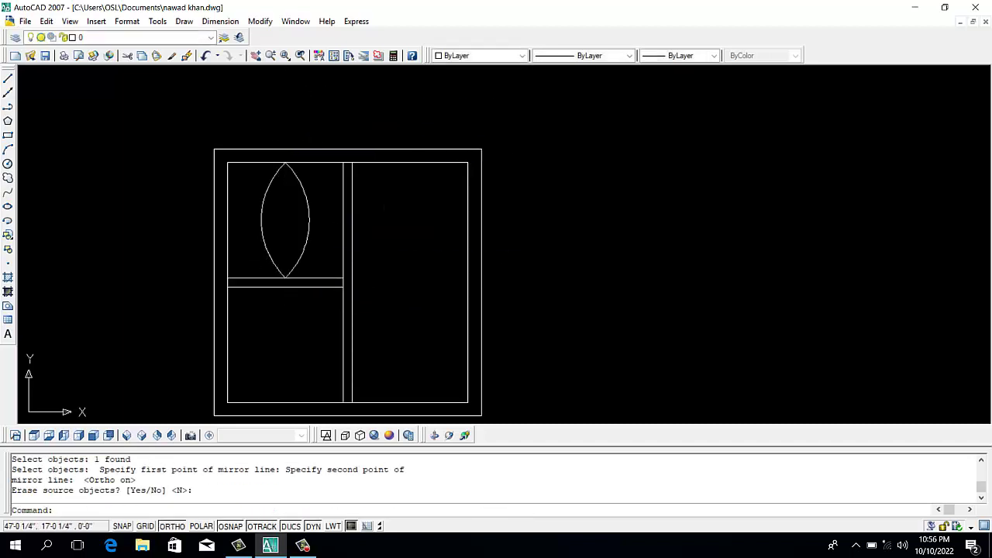
- Mirror the lens across the horizontal divider to add a lower lens
text(mi)
key(Return)
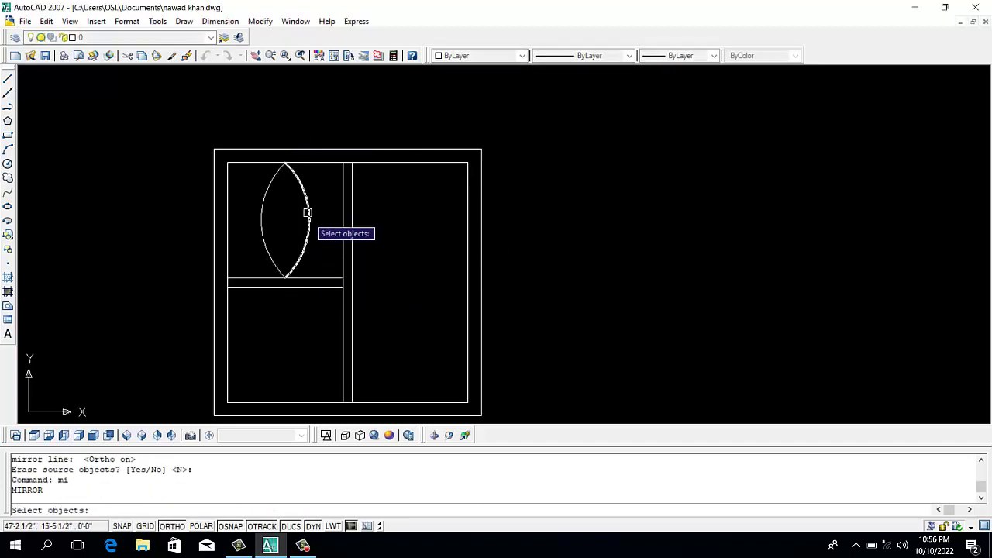
click(310, 175)
click(232, 251)
key(Return)
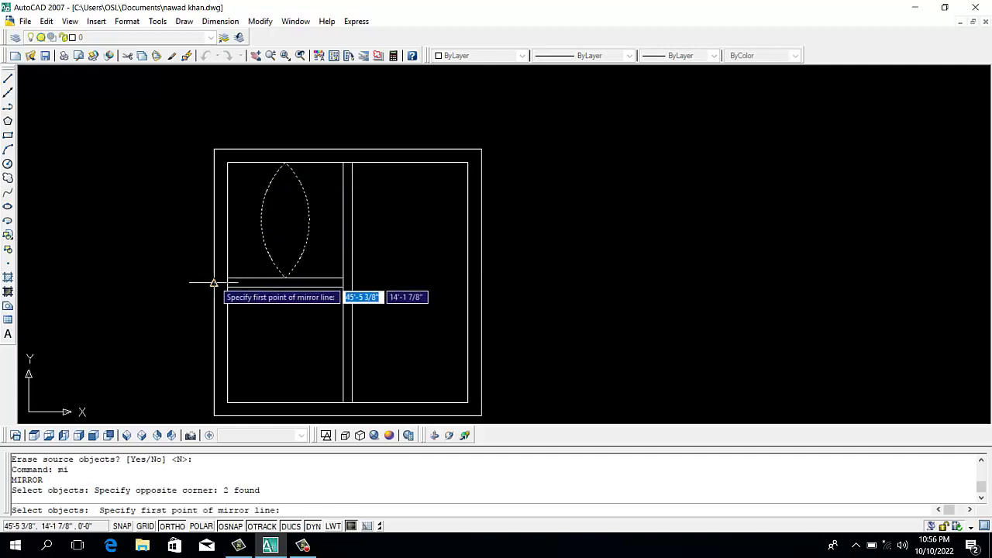
click(215, 282)
click(642, 282)
key(Return)
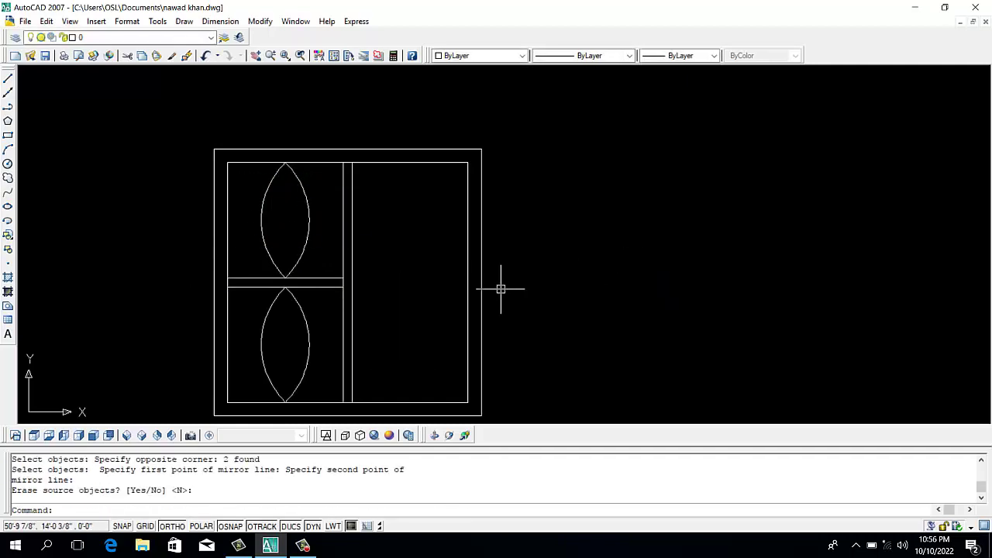
key(Escape)
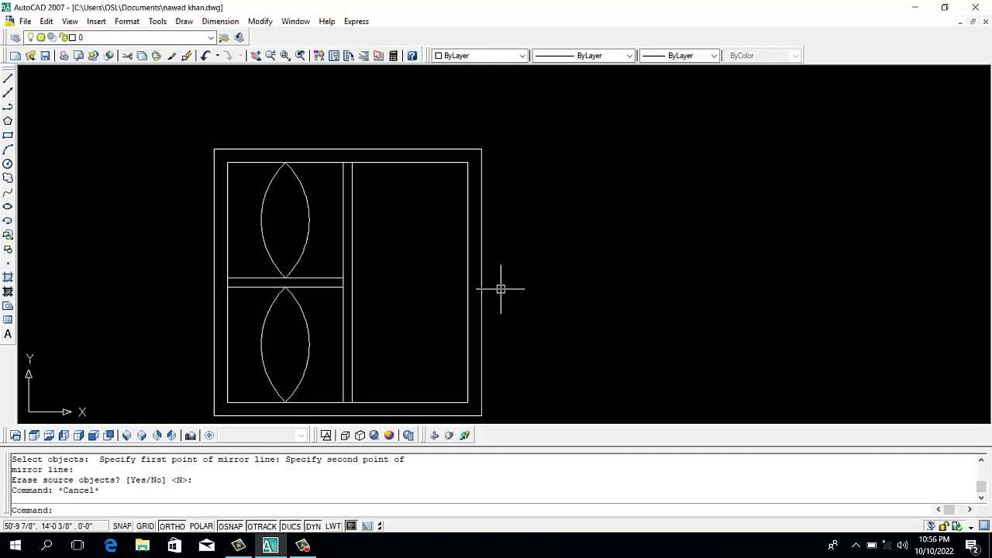
- Mirror both lenses and the divider lines through the frame's centre to the right half
text(mi)
key(Return)
click(320, 191)
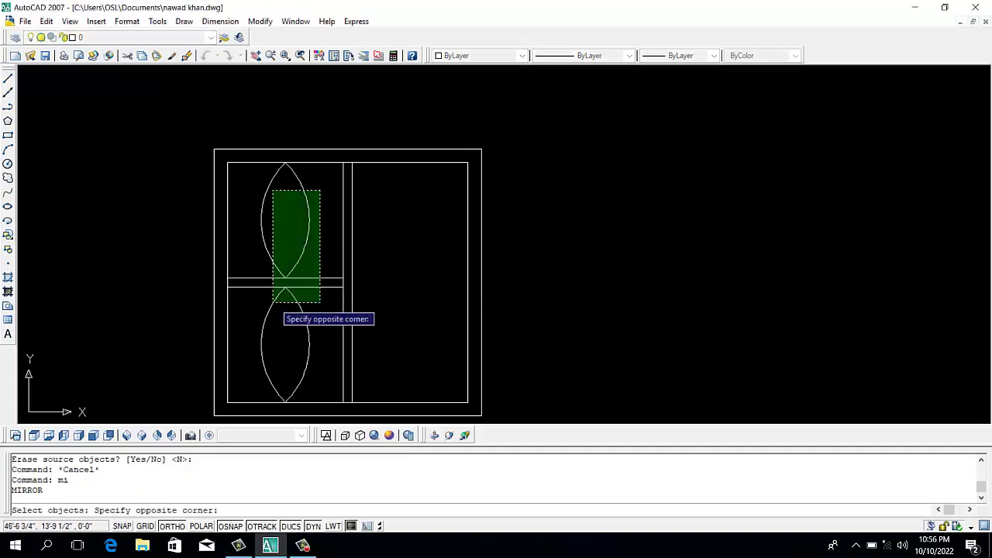
click(259, 344)
key(Return)
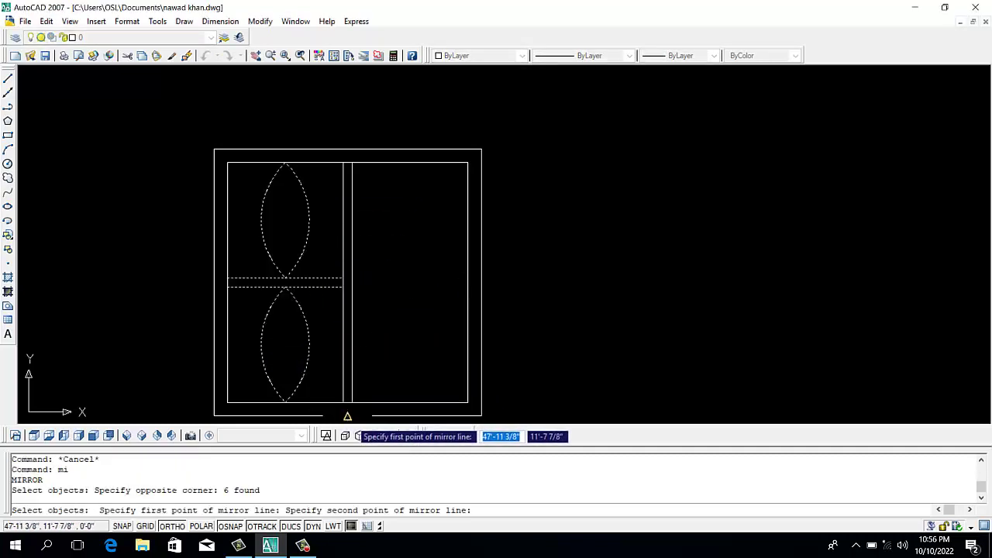
click(336, 102)
key(Return)
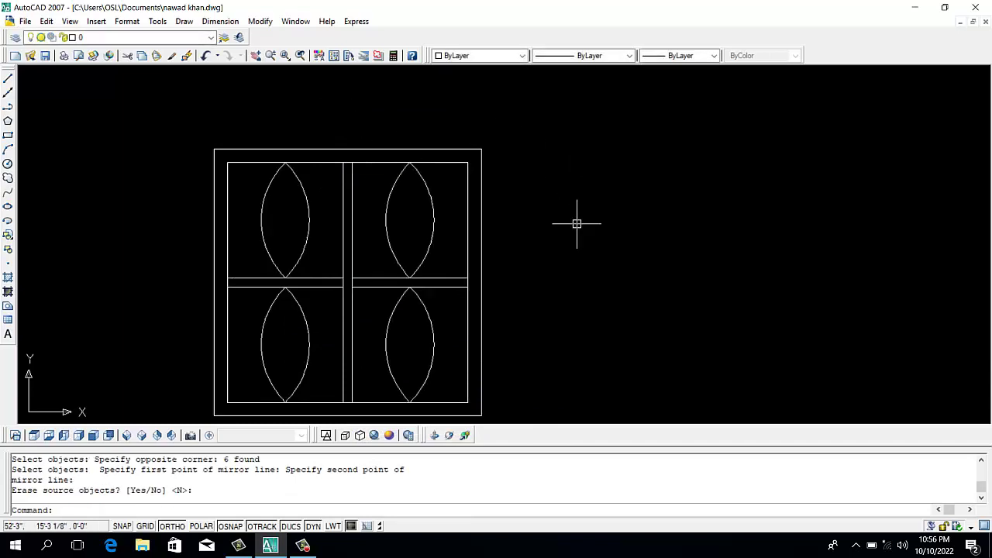
- Extend the top, right, bottom and left inner lines to the outer rectangle
text(ex)
key(Return)
key(Return)
click(463, 162)
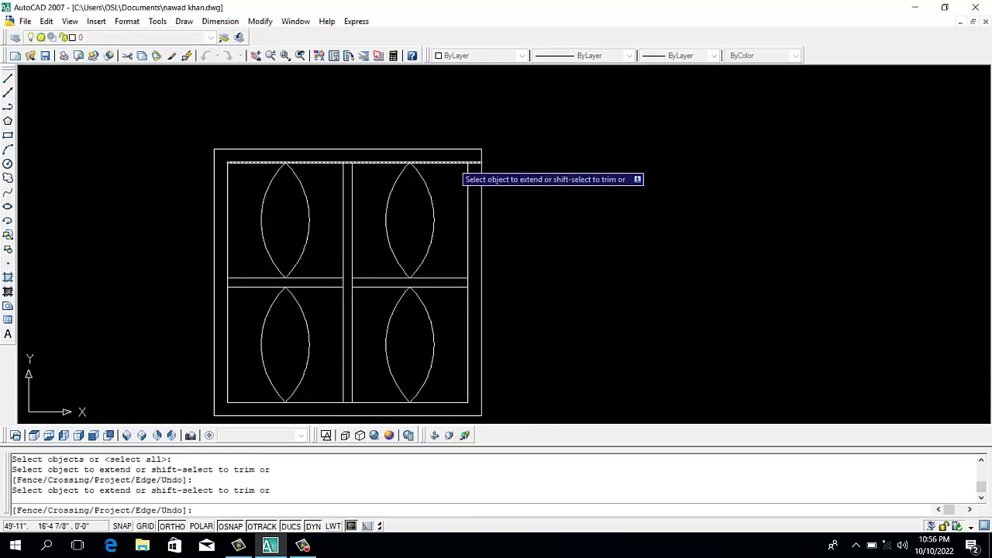
click(477, 393)
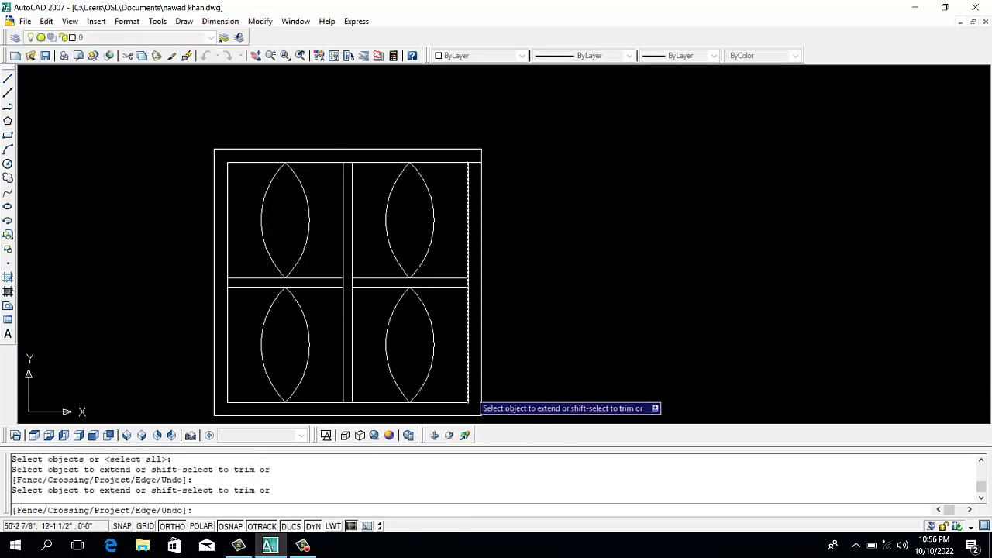
click(251, 402)
click(225, 181)
key(Escape)
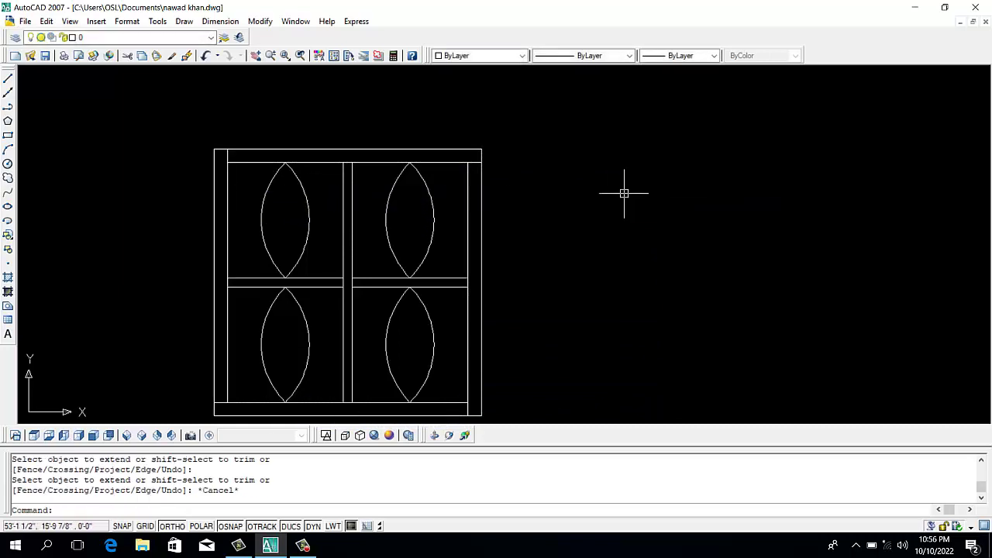
- Create boundary polylines by picking points inside each frame strip
text(bo)
key(Return)
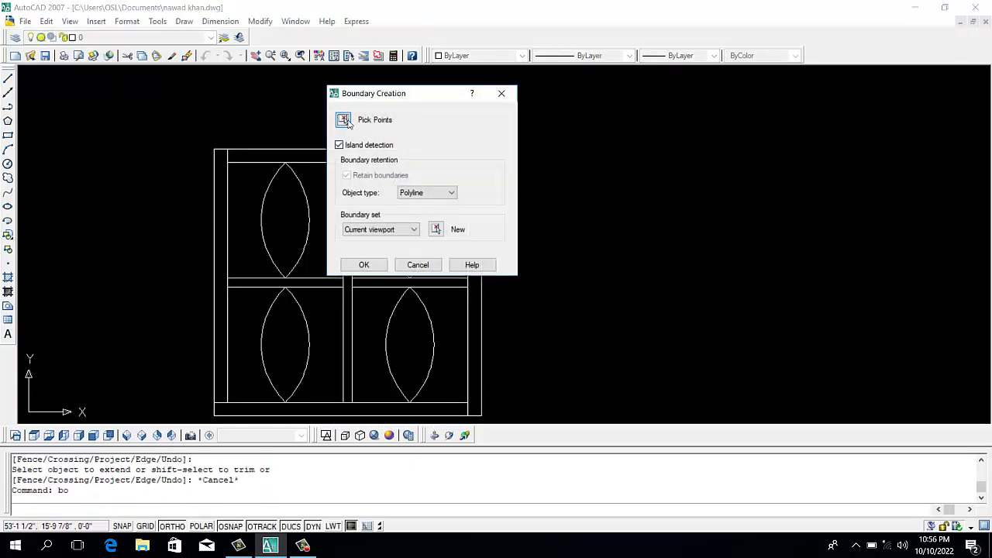
click(345, 121)
click(321, 154)
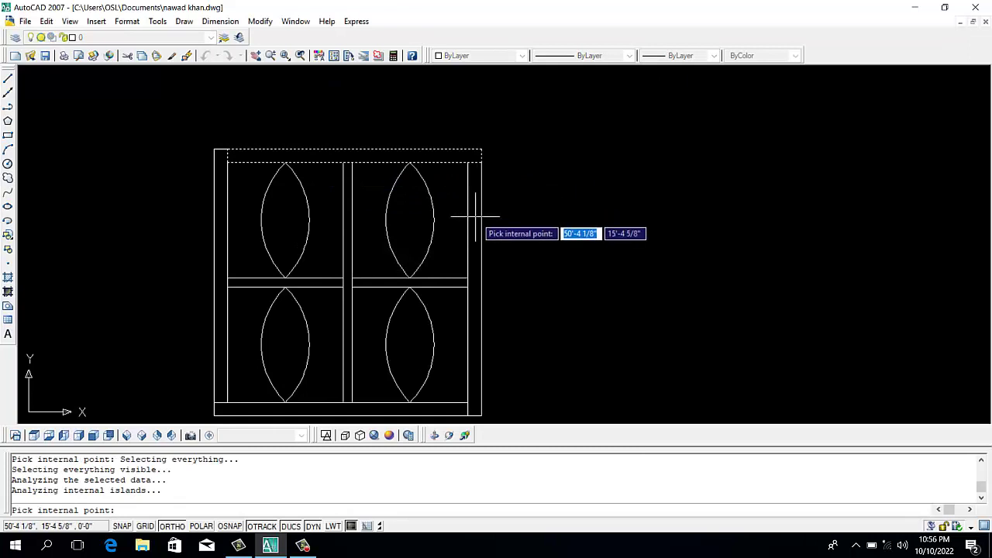
click(474, 372)
click(417, 412)
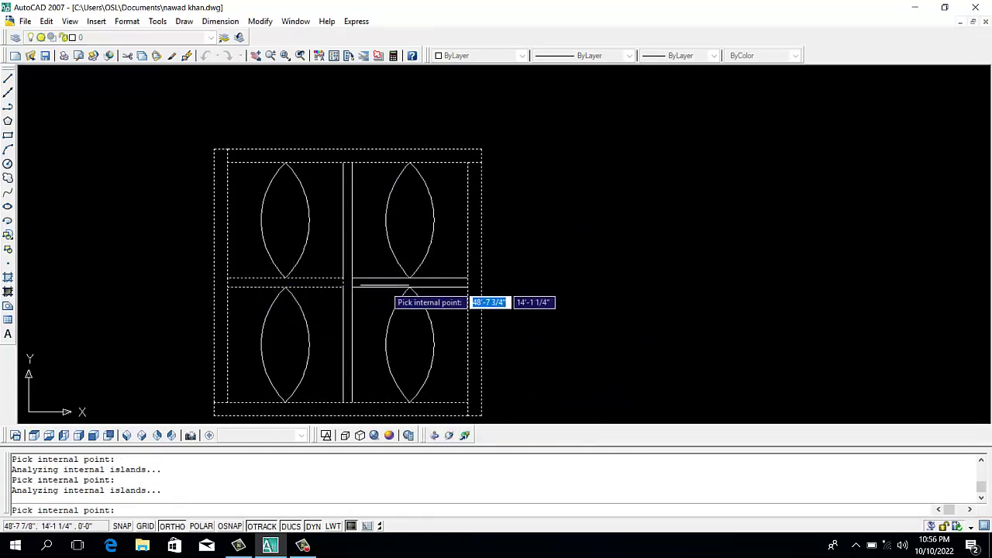
click(387, 282)
key(Return)
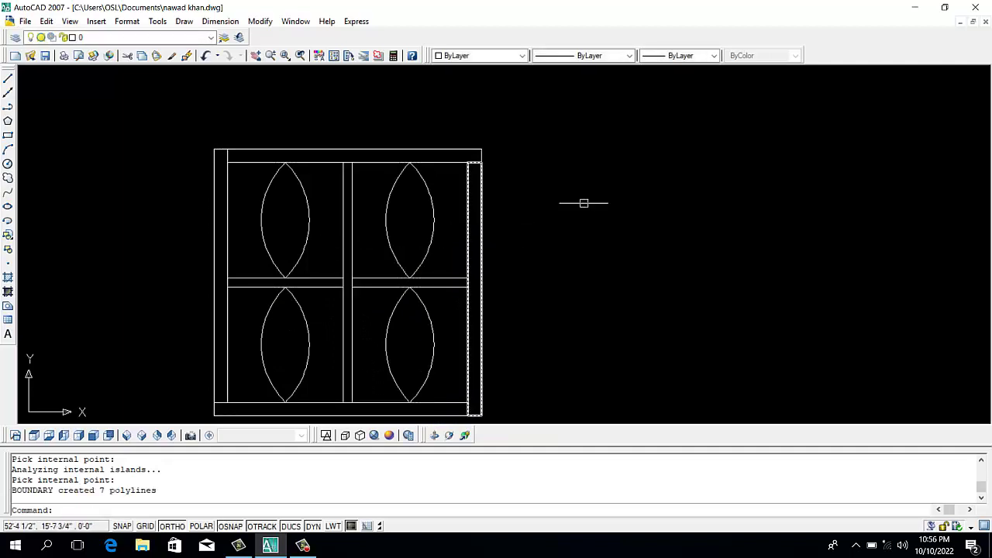
- Extrude the seven frame strips to height 9 and display them in Conceptual style
text(ex)
key(Return)
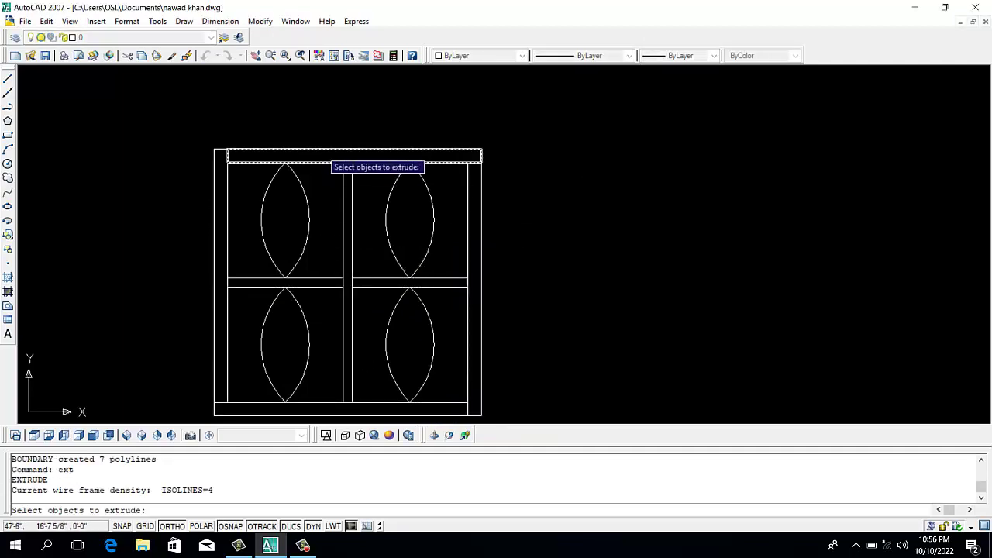
click(321, 163)
click(473, 206)
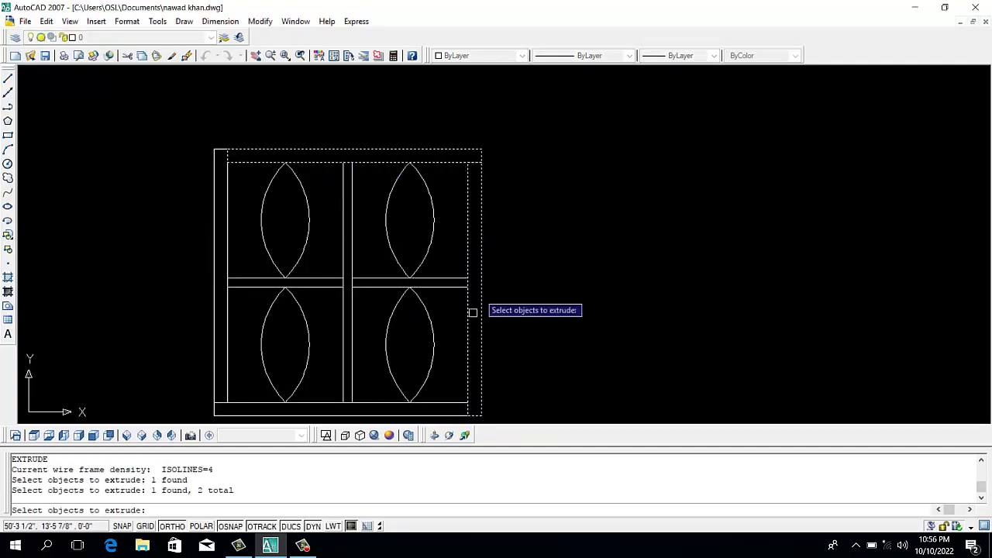
click(425, 411)
click(348, 365)
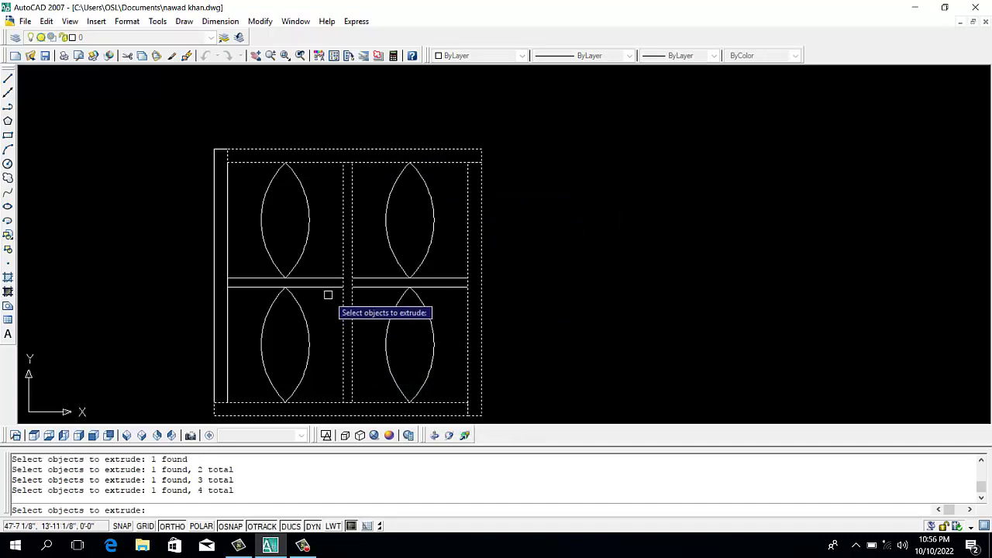
click(328, 284)
click(377, 284)
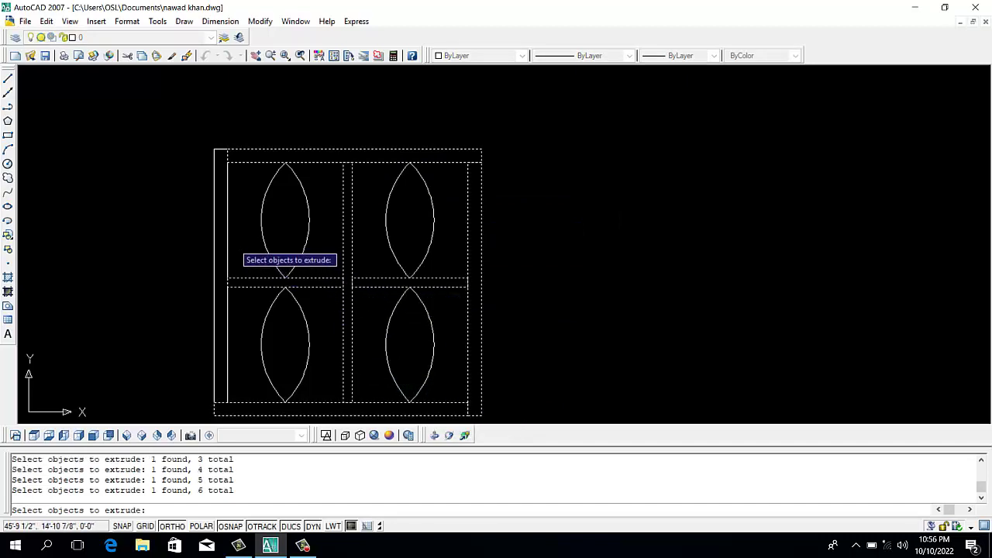
click(224, 245)
key(Return)
text(9)
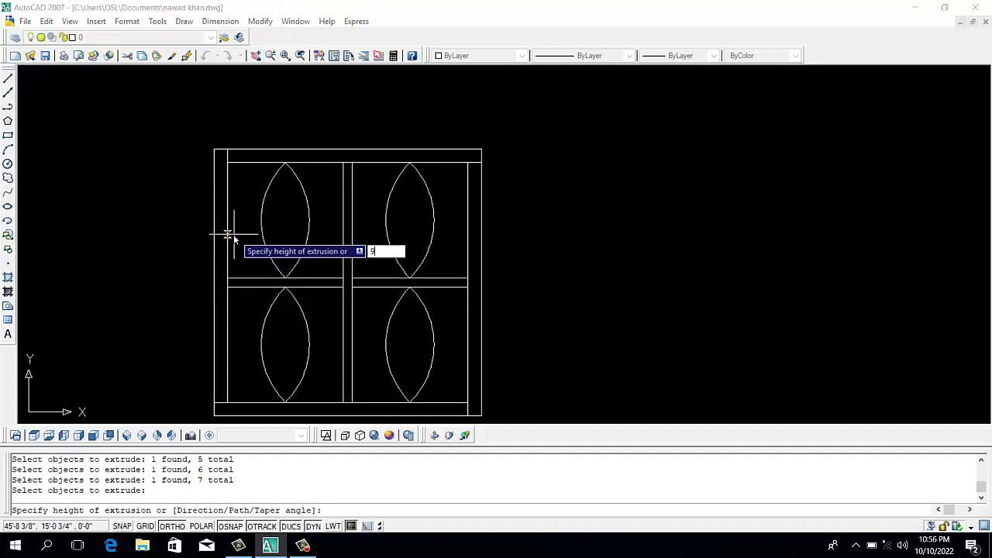
key(Return)
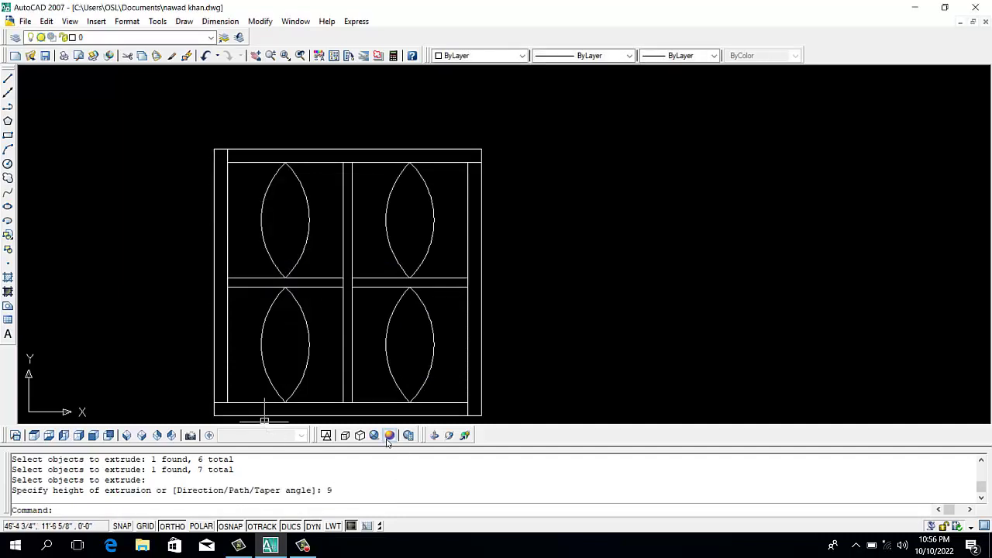
click(388, 437)
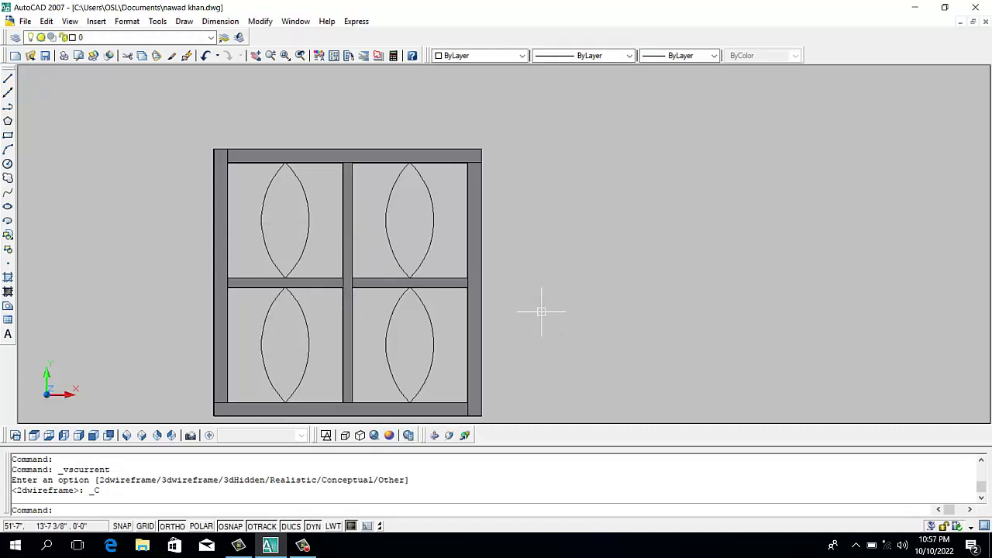
- Create BOUNDARY outlines by picking inside the four pane regions around the lenses
text(bo)
key(Return)
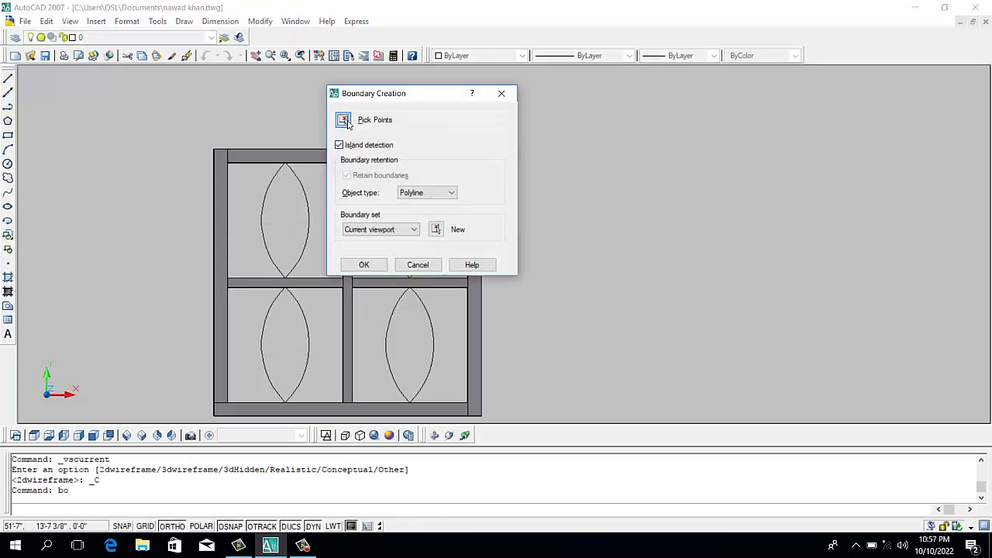
click(343, 120)
click(271, 201)
click(376, 193)
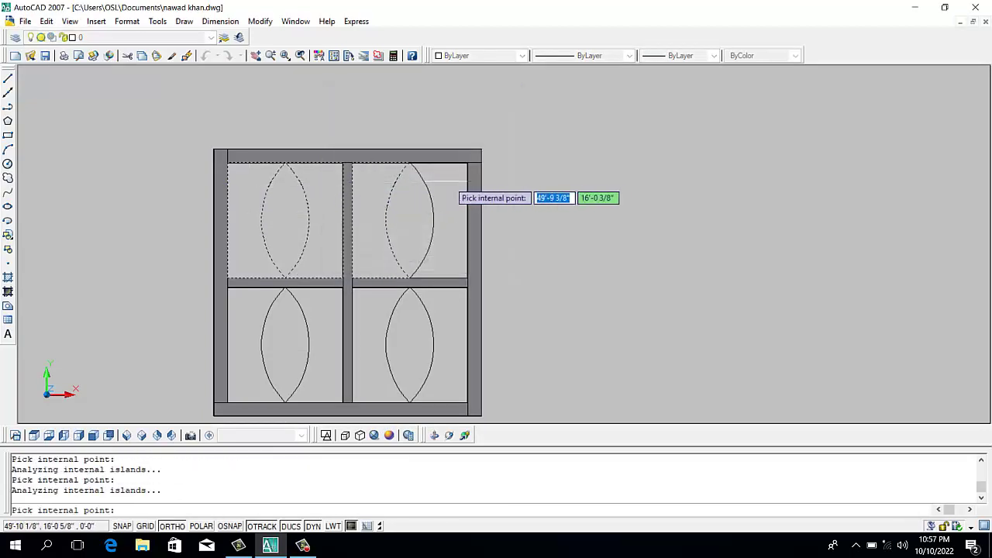
click(399, 310)
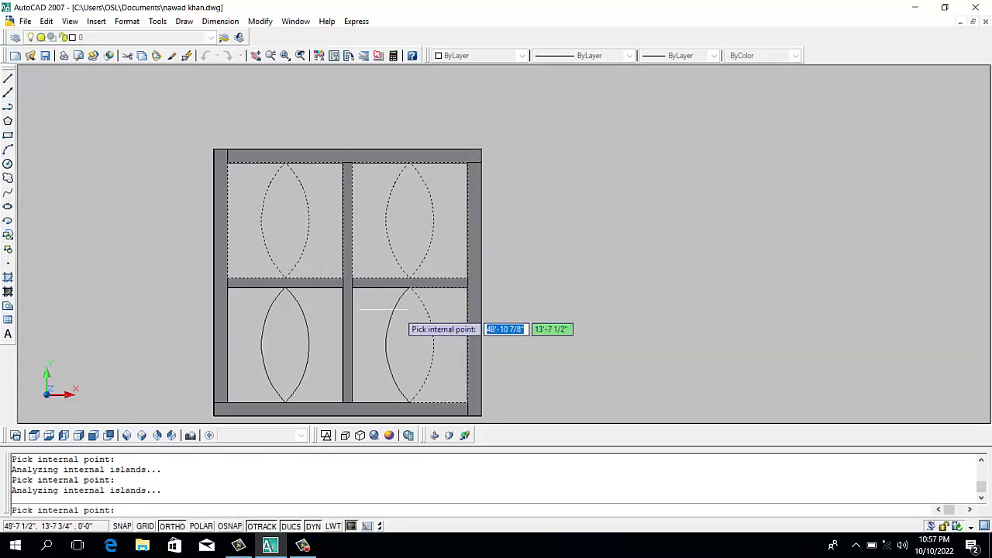
click(267, 315)
key(Return)
- Extrude the pane outlines 1 unit into solid panels
text(ext)
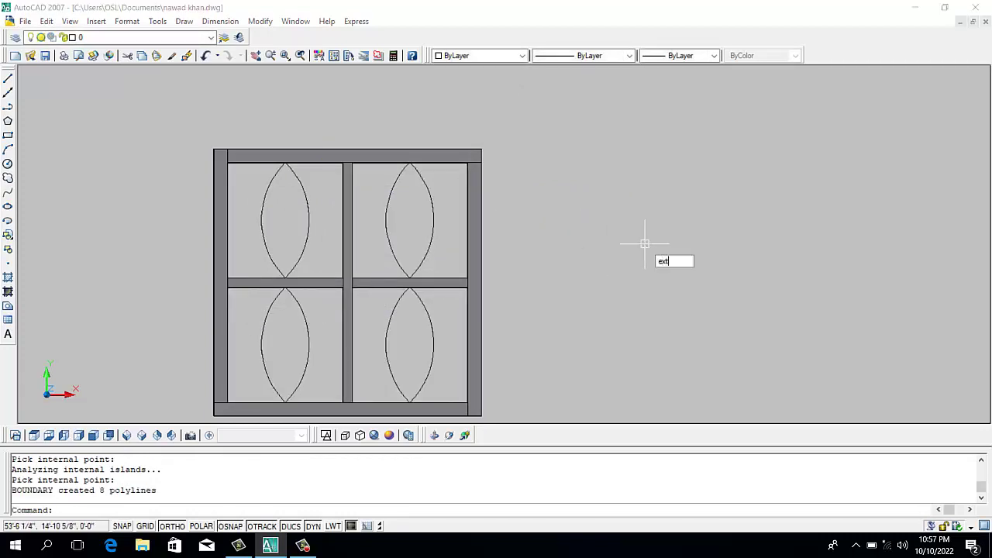
key(Return)
click(260, 161)
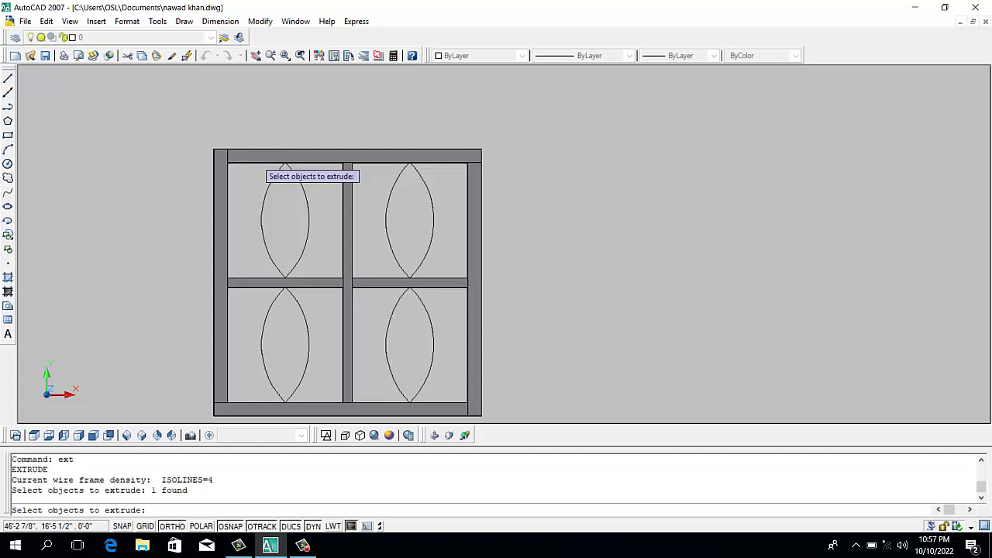
click(305, 164)
click(381, 163)
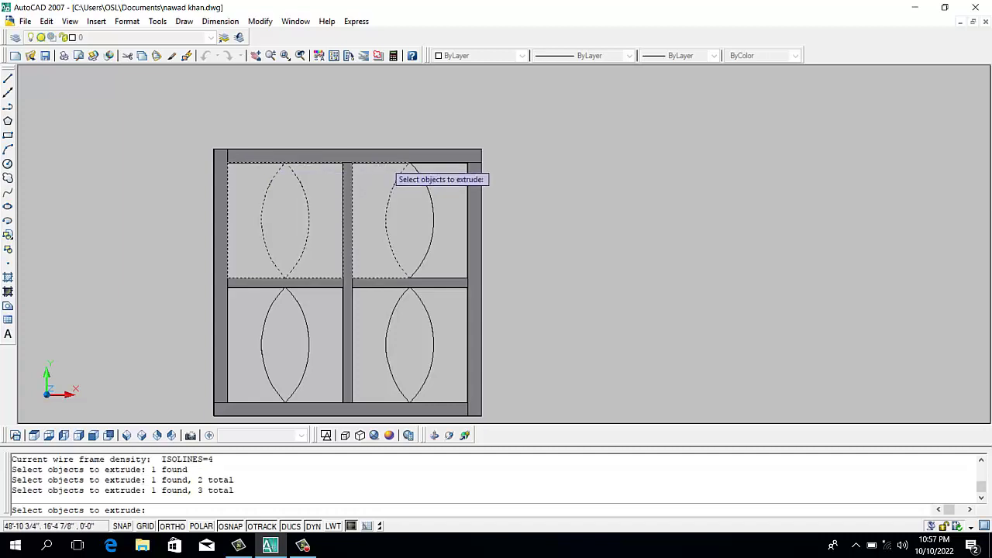
click(445, 162)
click(443, 288)
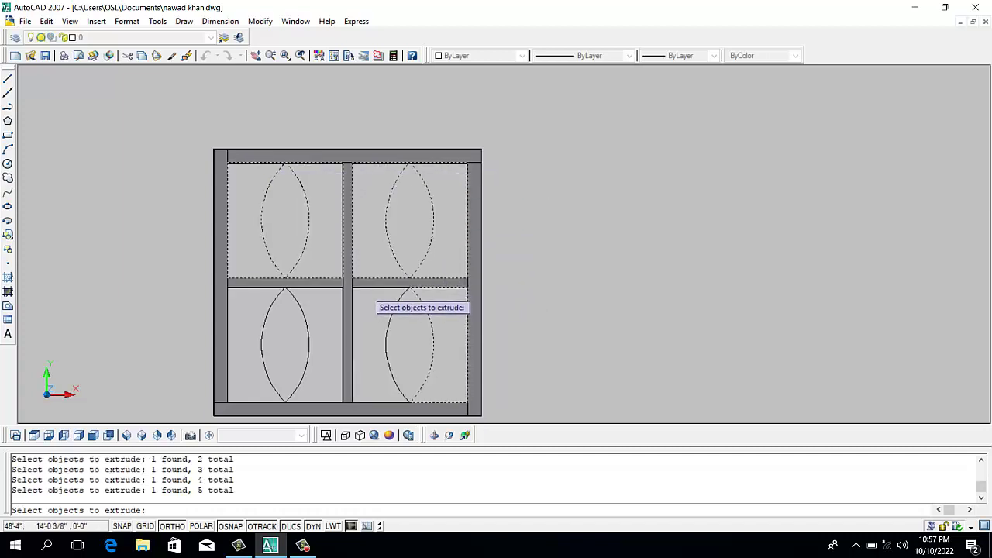
click(369, 286)
click(319, 288)
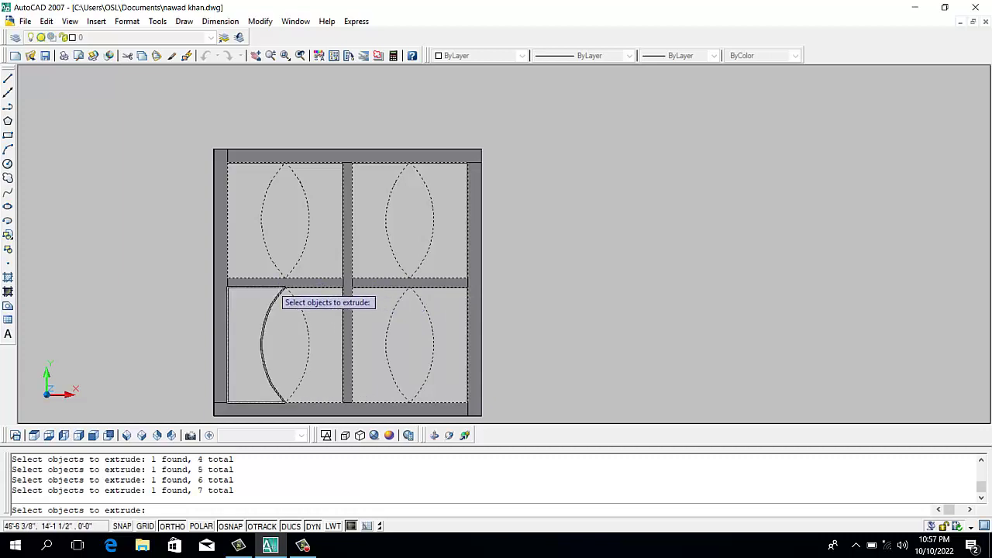
key(Return)
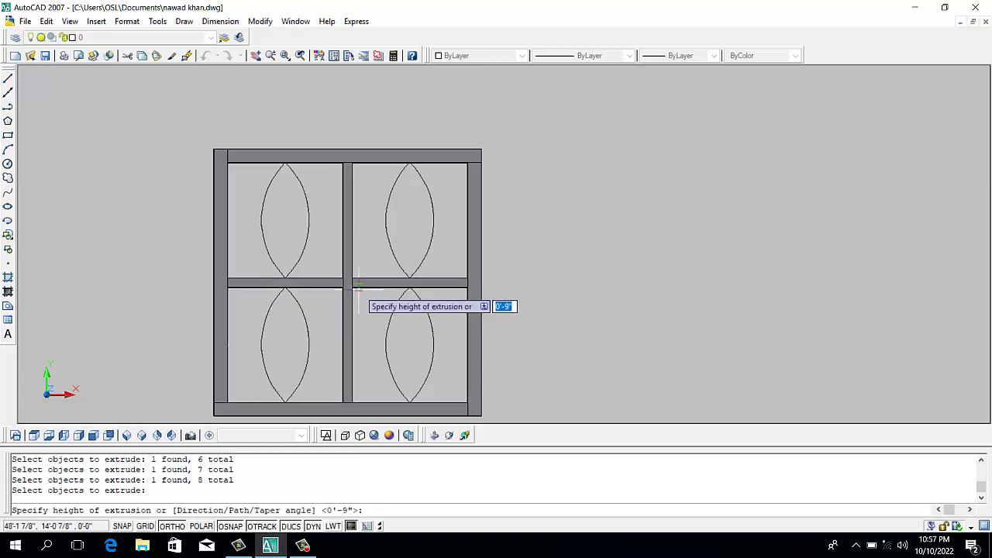
text(1)
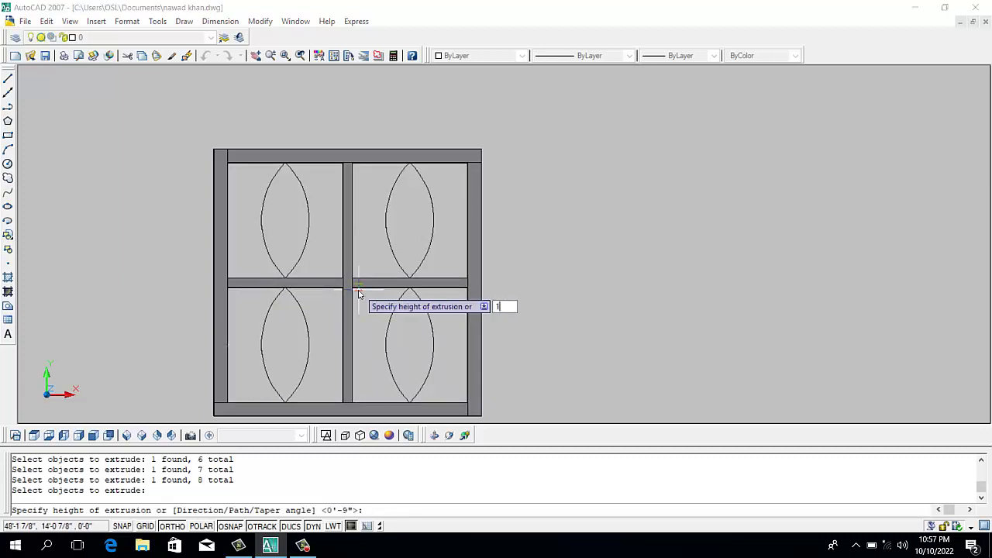
key(Return)
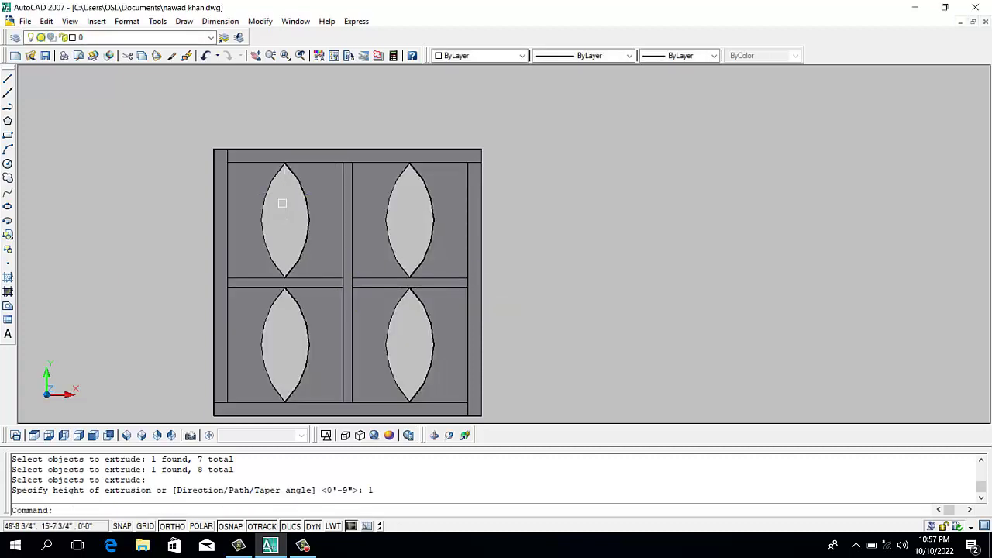
- Create boundary outlines inside the four lens shapes
text(bo)
key(Return)
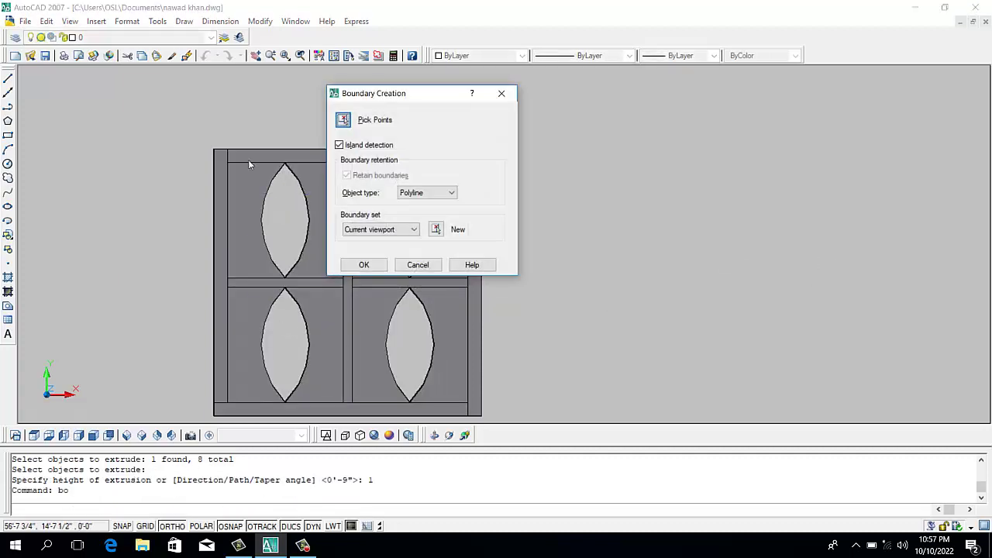
click(346, 122)
click(295, 216)
click(409, 216)
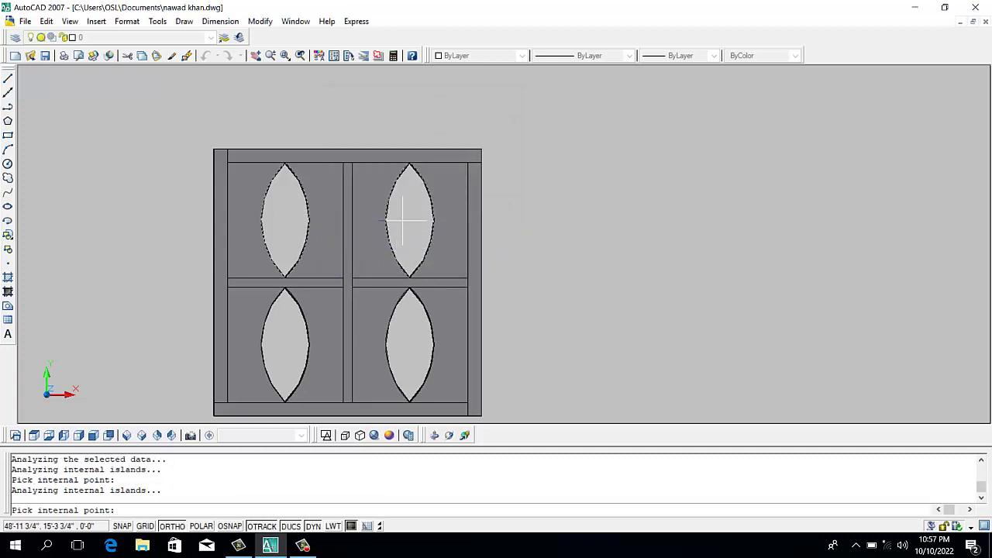
click(418, 334)
click(286, 333)
key(Return)
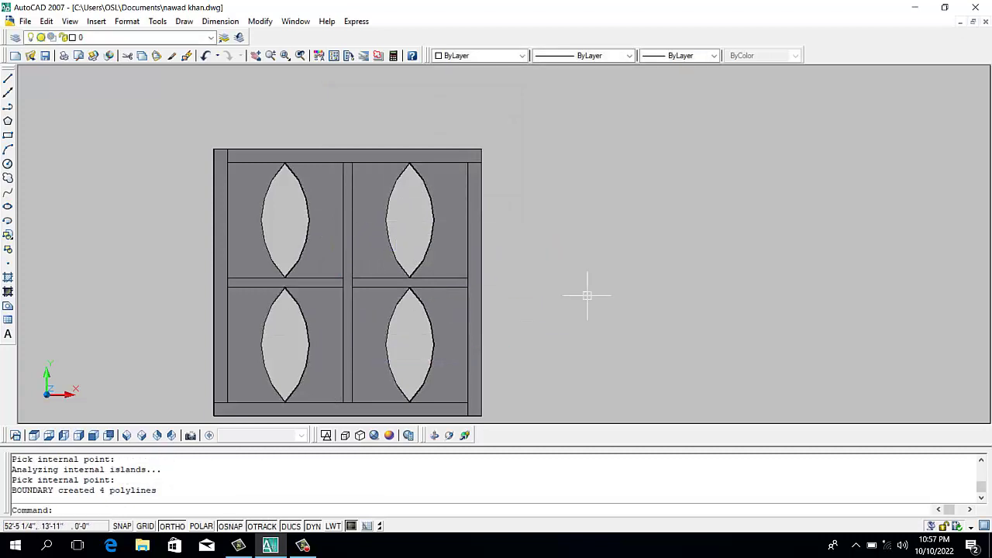
- Extrude the four lens outlines 0.8 units and view them in SW Isometric
text(ext)
key(Return)
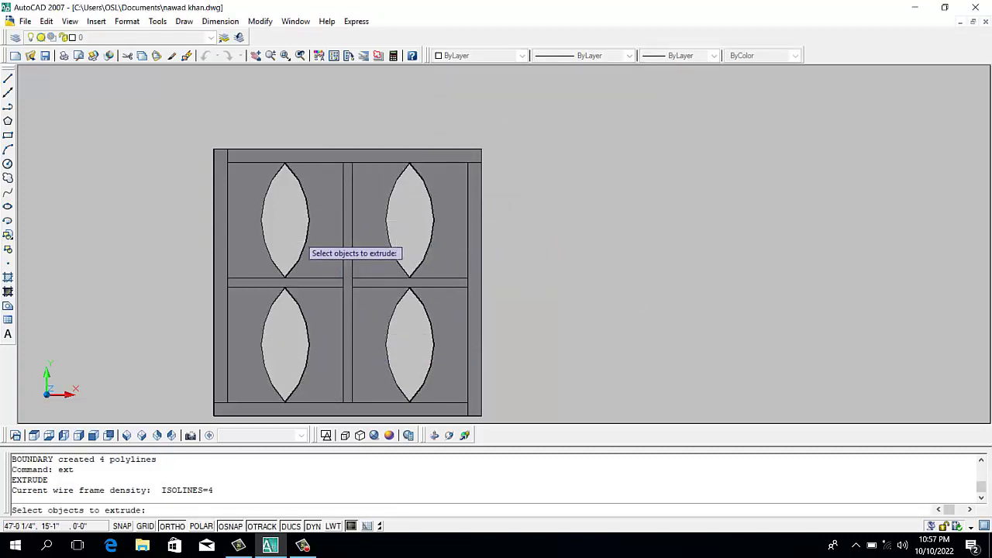
click(261, 199)
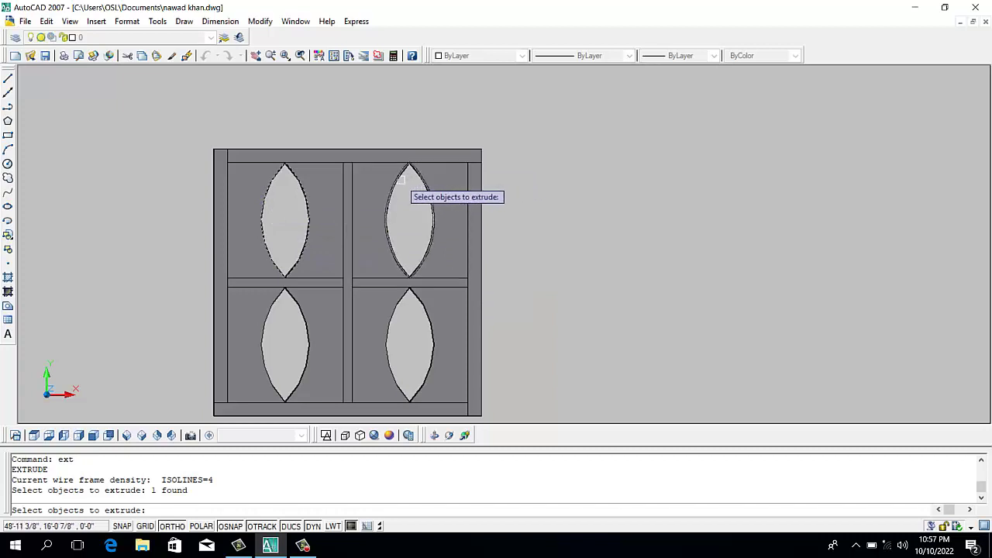
click(401, 180)
click(401, 301)
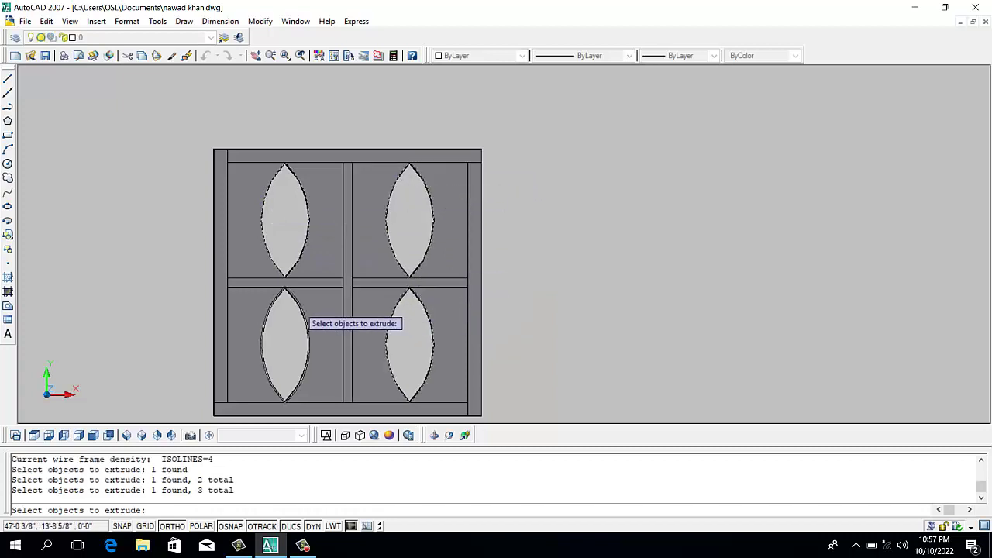
click(295, 305)
key(Return)
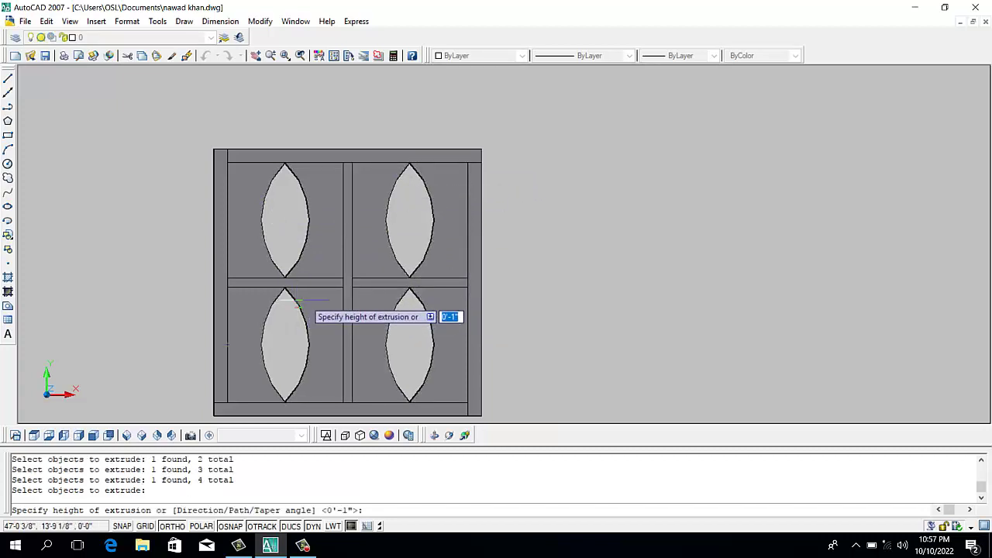
key(BackSpace)
text(.8)
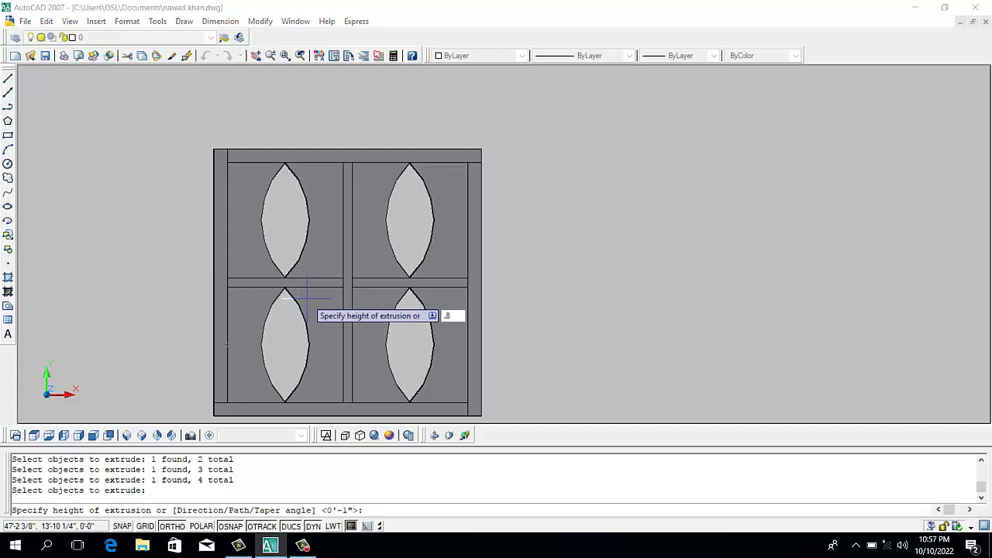
key(Return)
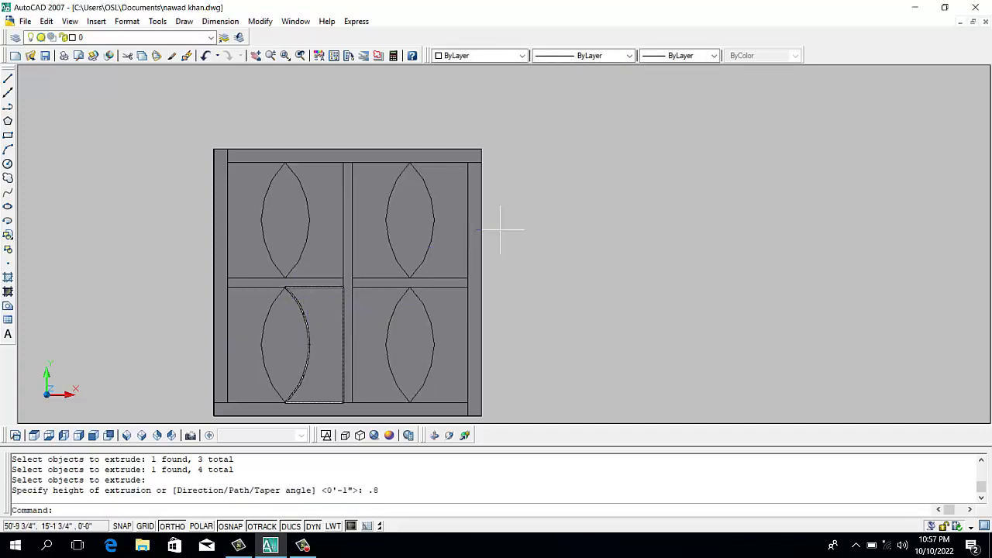
click(127, 436)
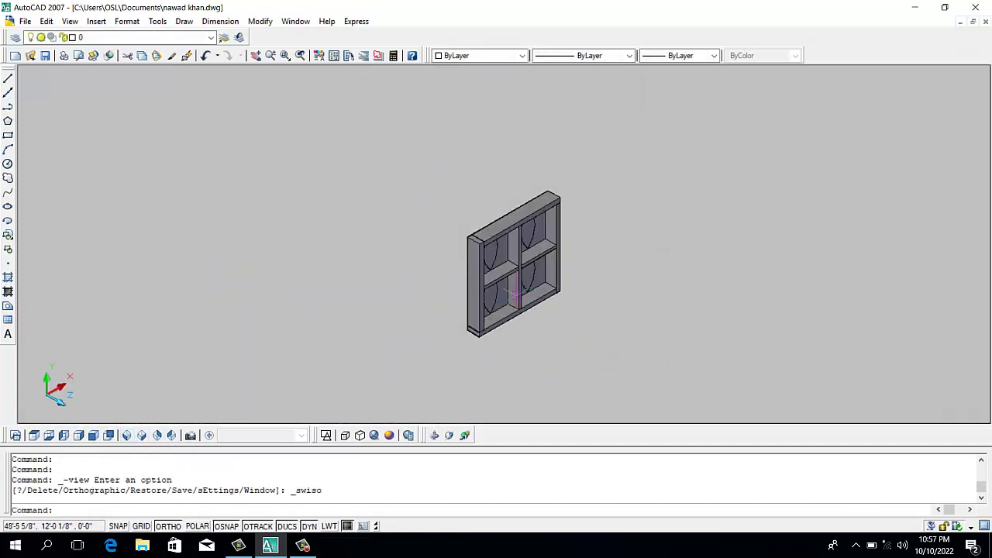
- Display the window model in the 2D Wireframe visual style
scroll(515, 292, up, 3)
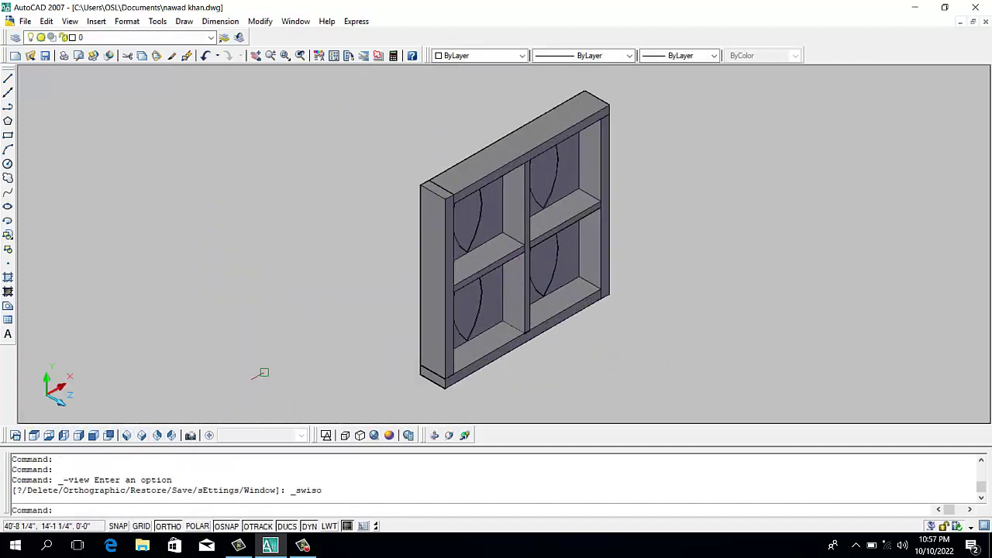
click(325, 435)
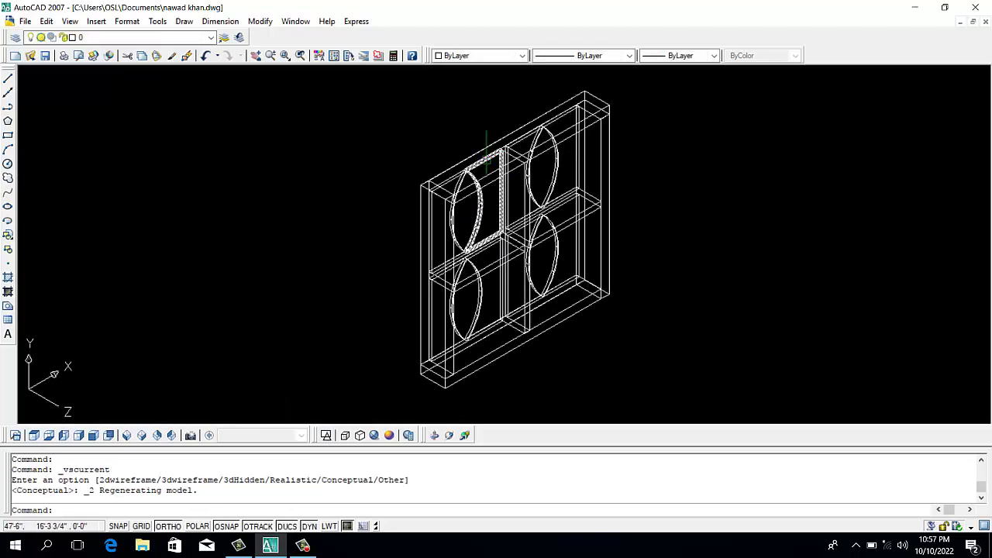
scroll(488, 133, up, 3)
scroll(488, 133, up, 2)
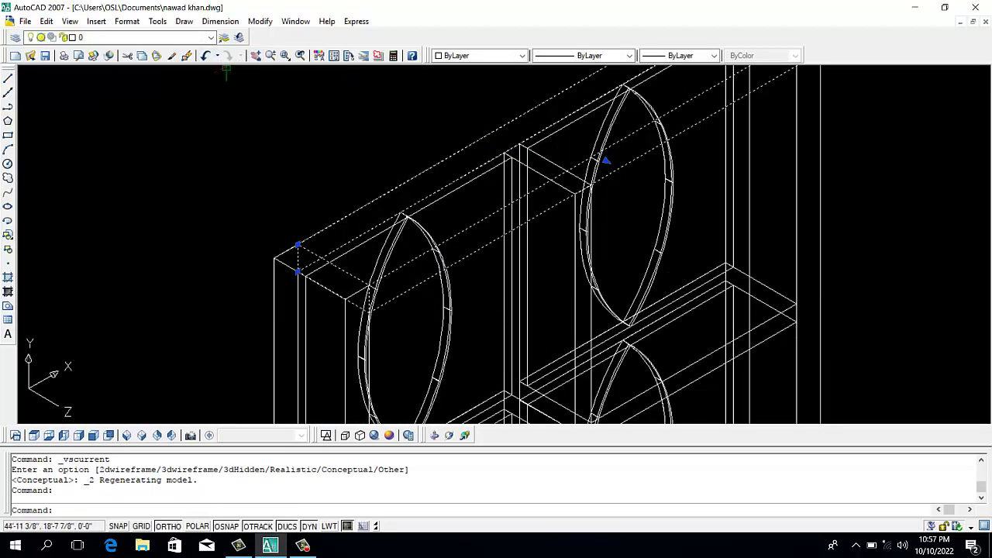
- Reset the UCS to World with the U command
key(Escape)
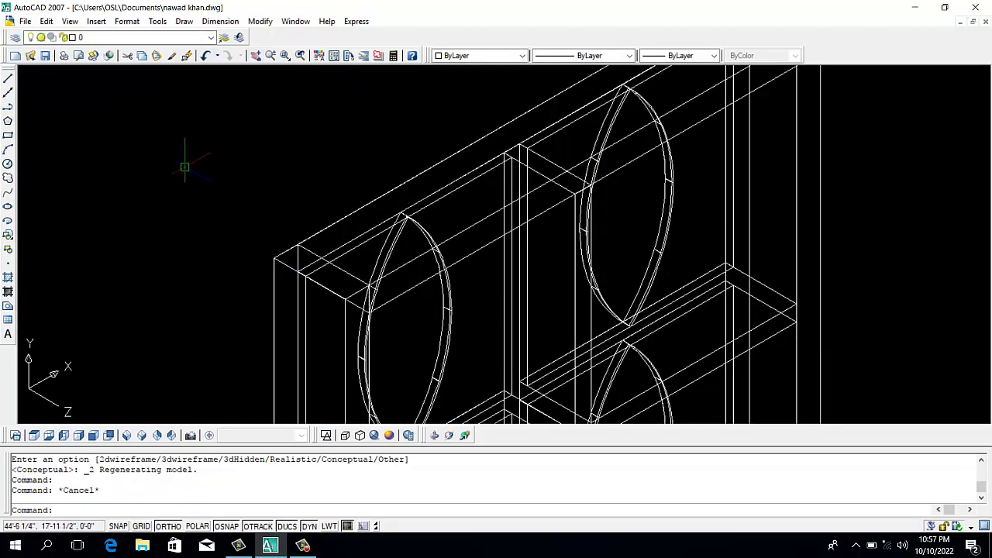
text(ucs)
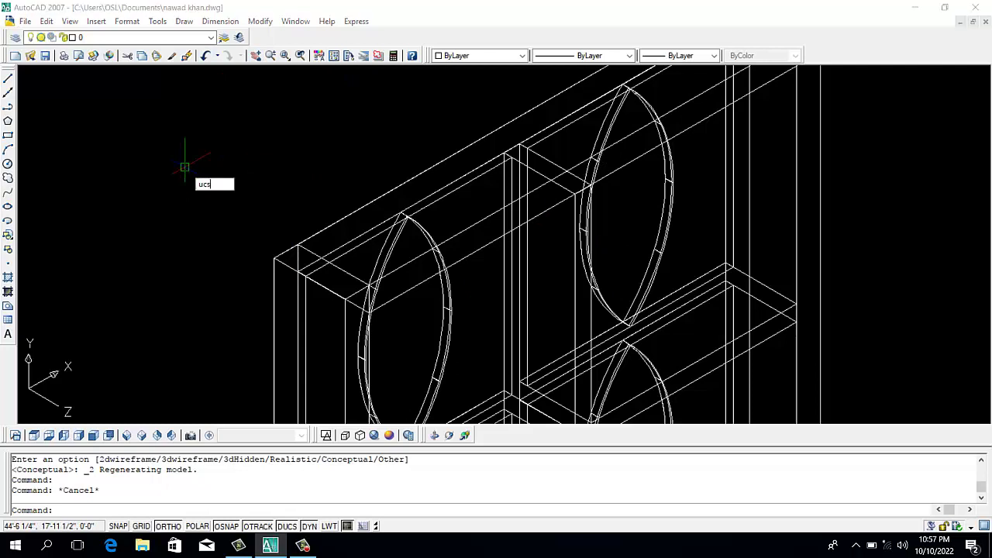
key(Return)
text(w)
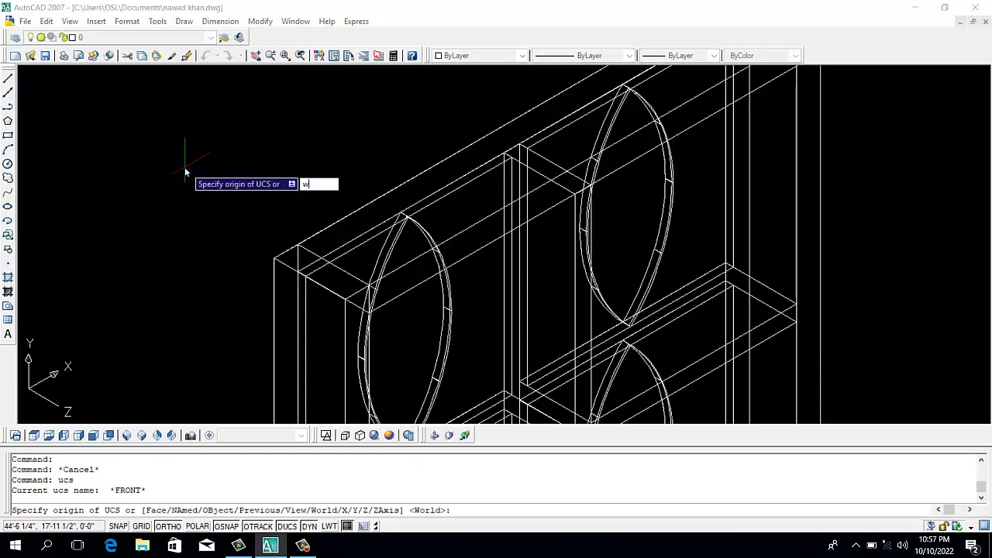
key(Return)
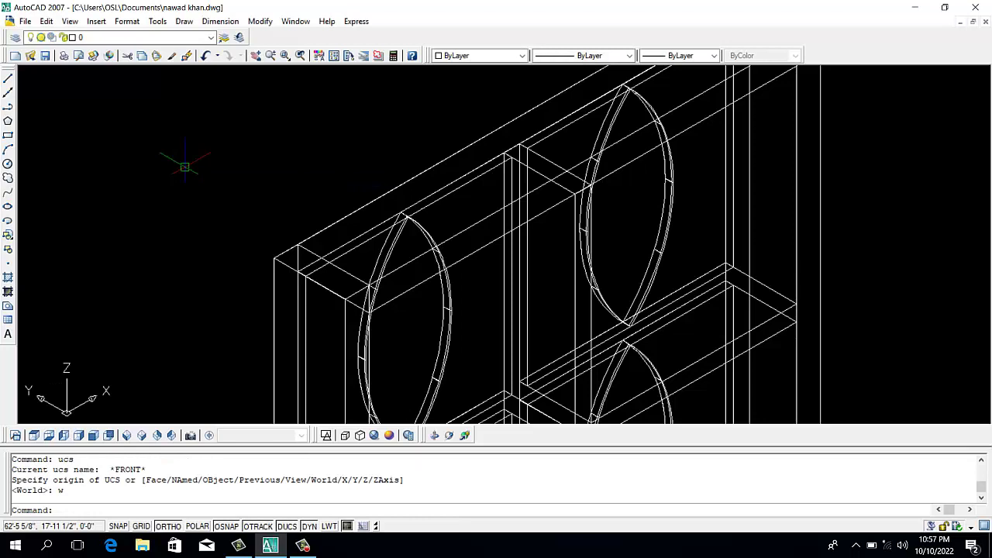
- Set the top beam's colour to index 44 in Select Color
scroll(378, 215, down, 2)
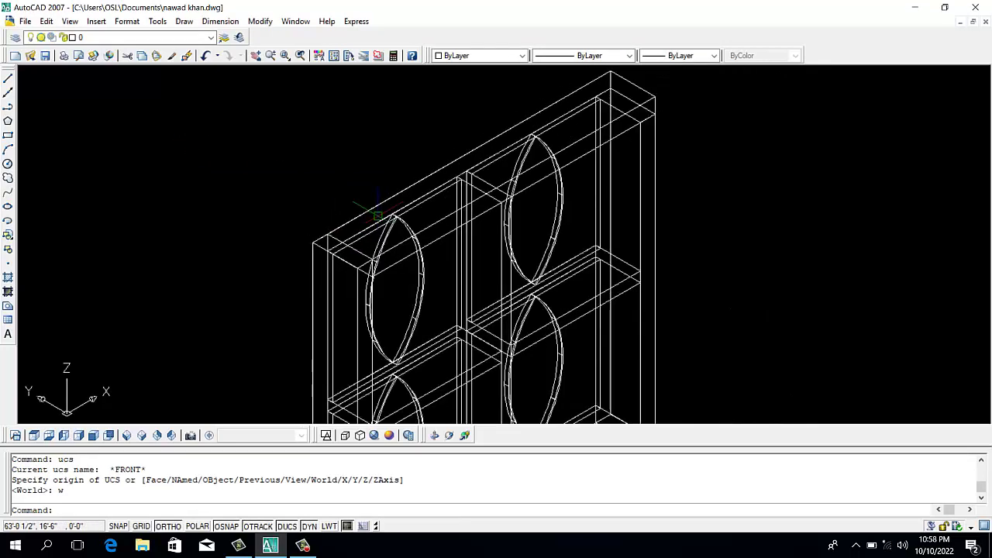
click(378, 213)
click(469, 55)
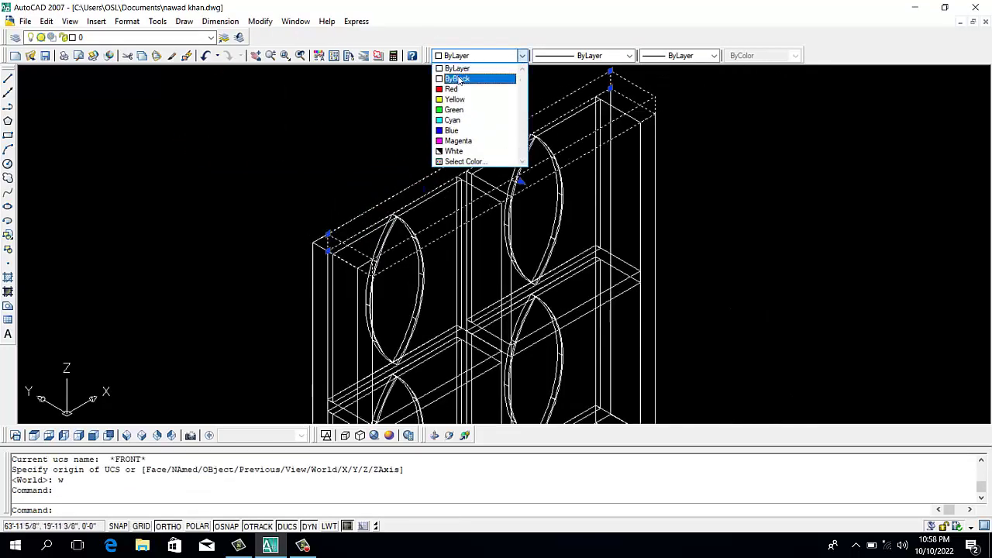
click(449, 122)
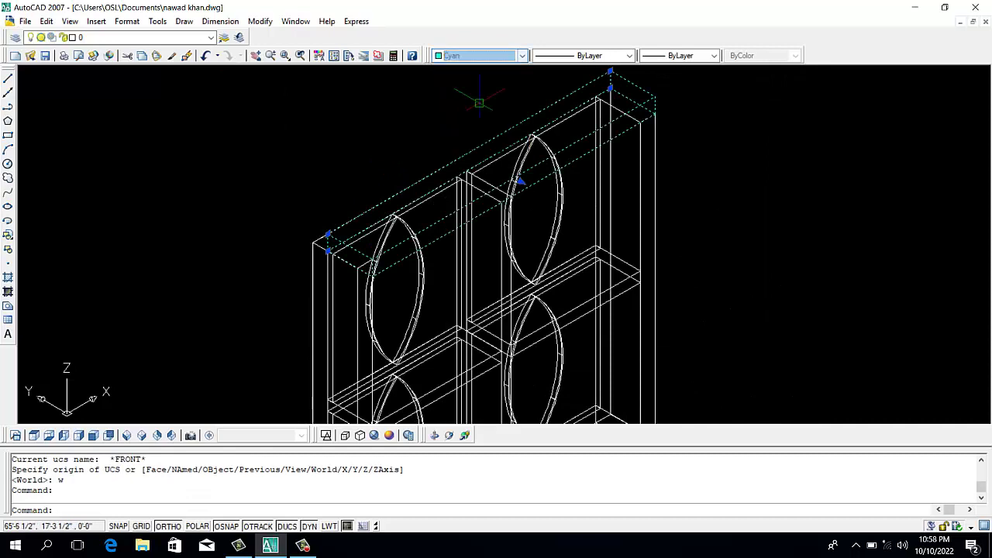
click(486, 55)
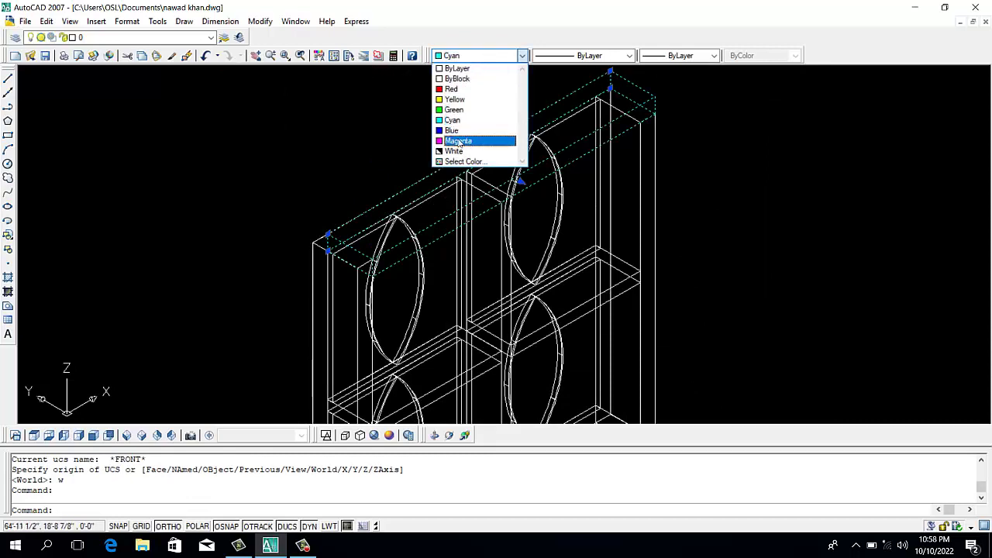
click(464, 162)
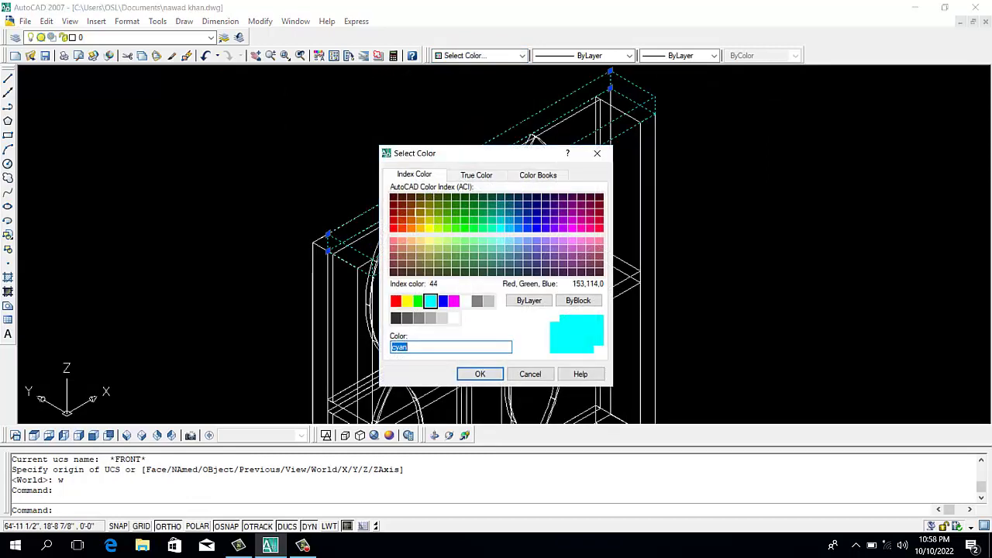
text(44)
click(490, 378)
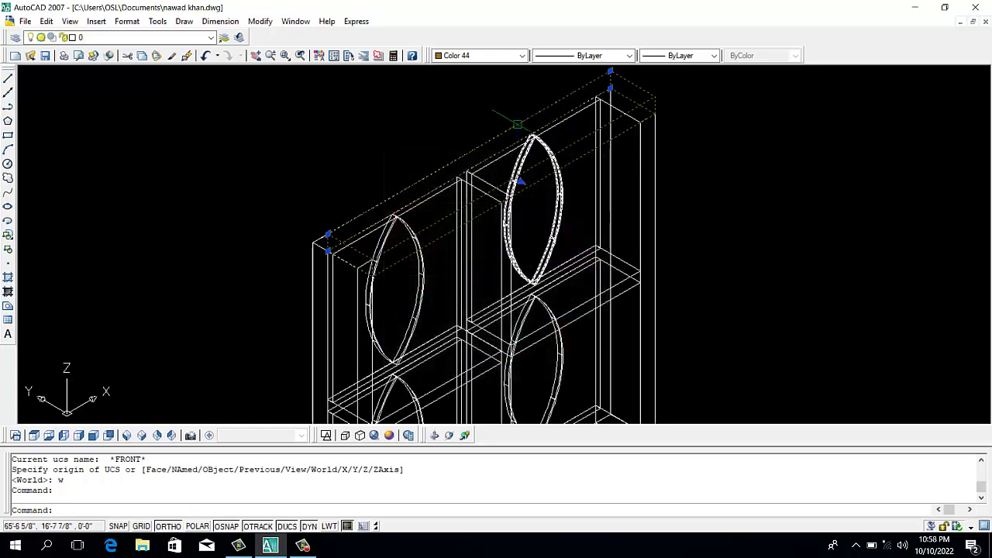
- Match Properties from the beam onto the other frame members to make them colour 44
click(260, 22)
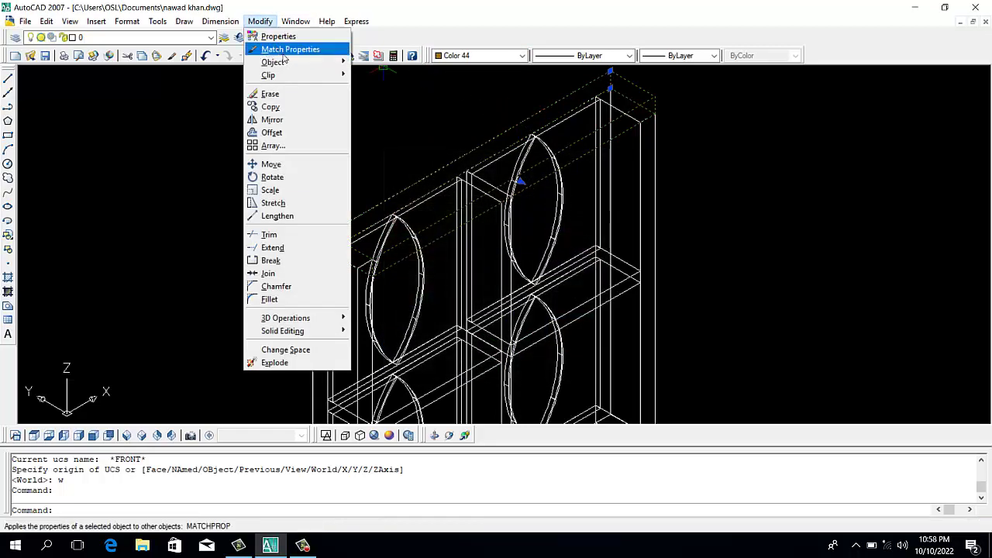
click(284, 51)
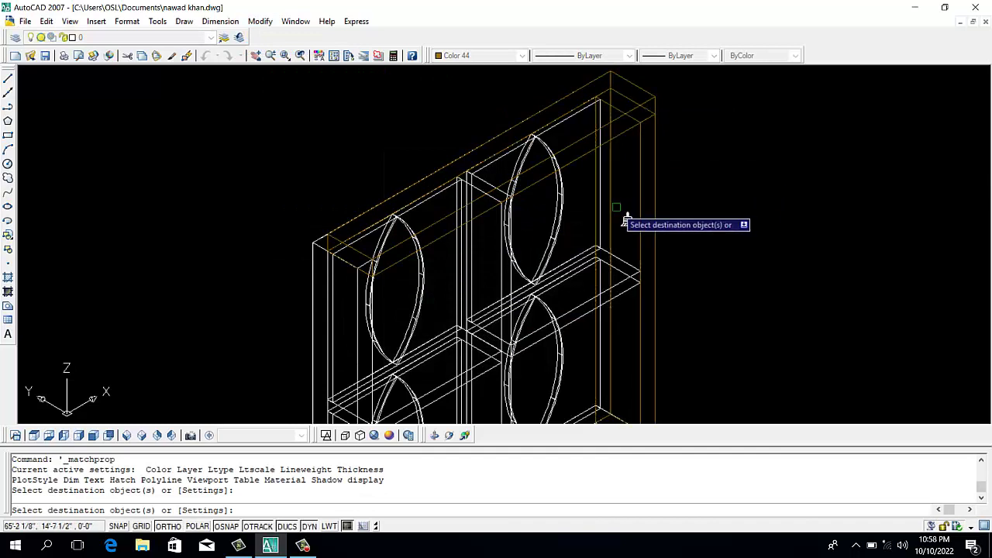
scroll(643, 225, down, 5)
scroll(643, 256, up, 3)
click(609, 244)
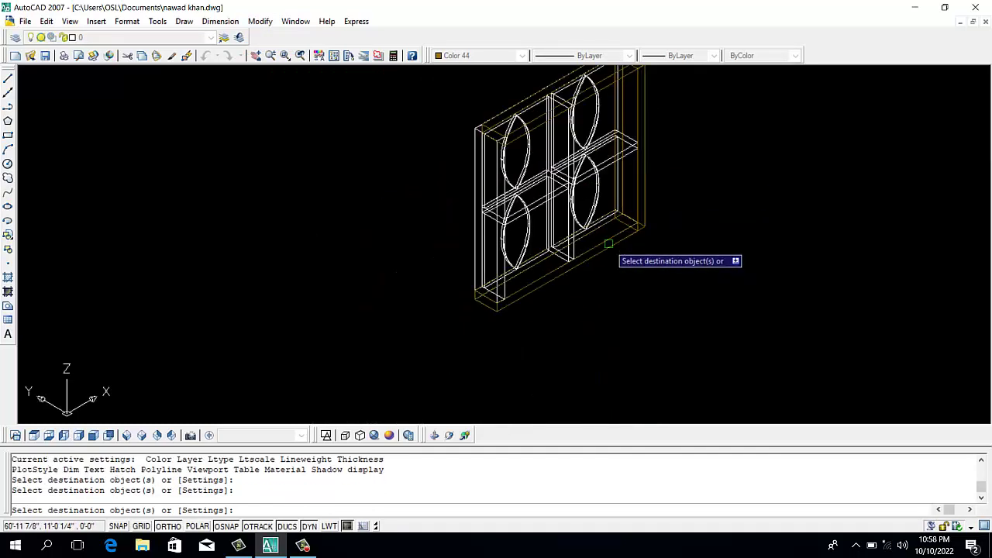
click(476, 253)
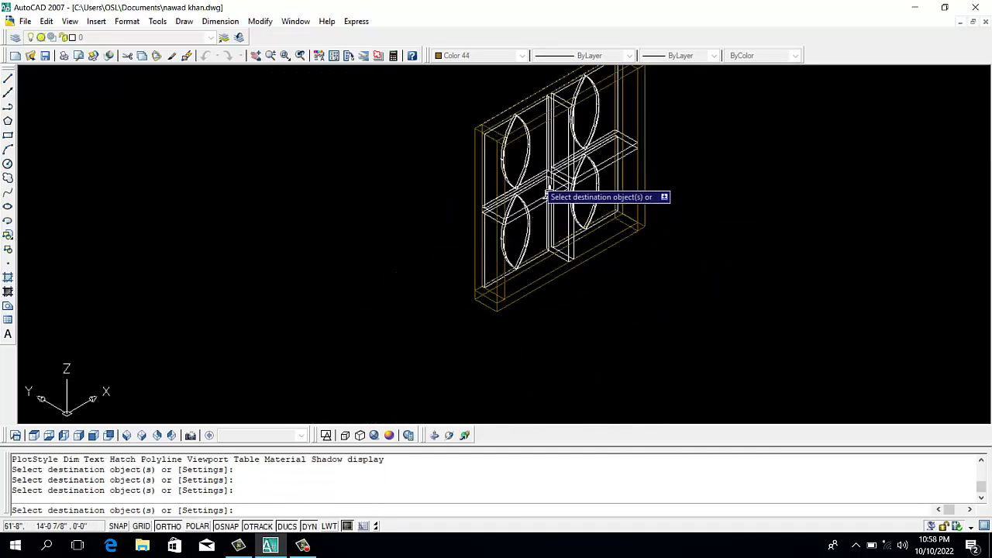
scroll(589, 186, up, 2)
scroll(630, 169, up, 3)
scroll(632, 160, up, 1)
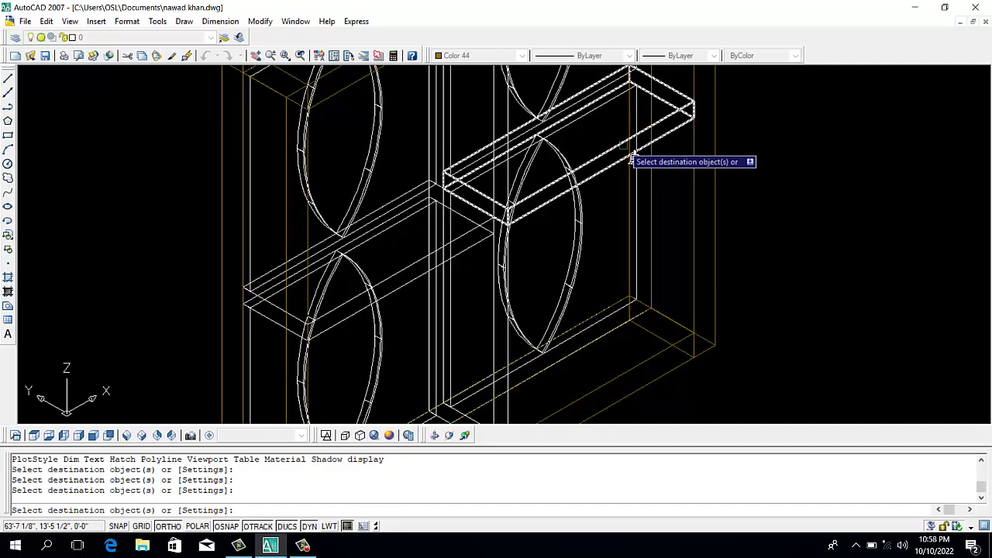
click(630, 159)
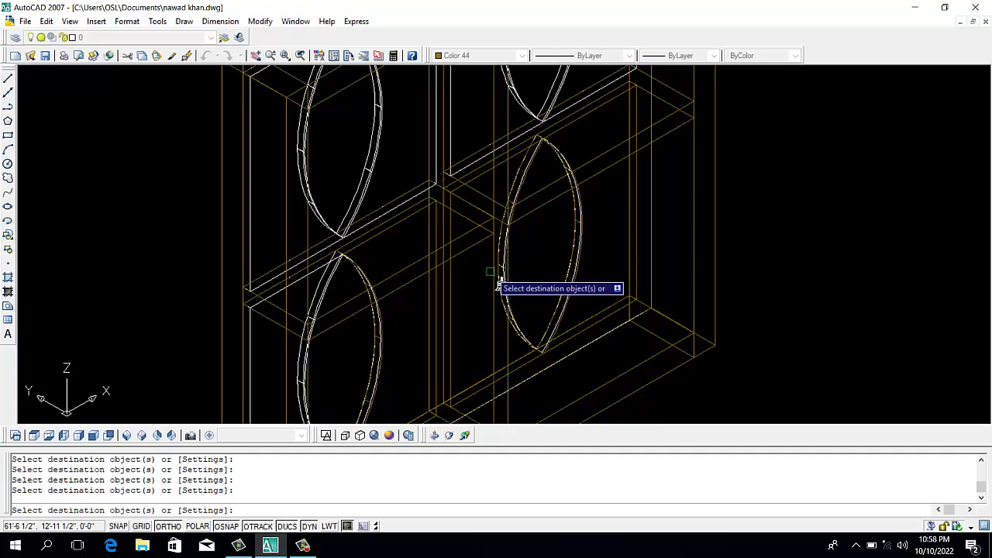
scroll(491, 282, down, 3)
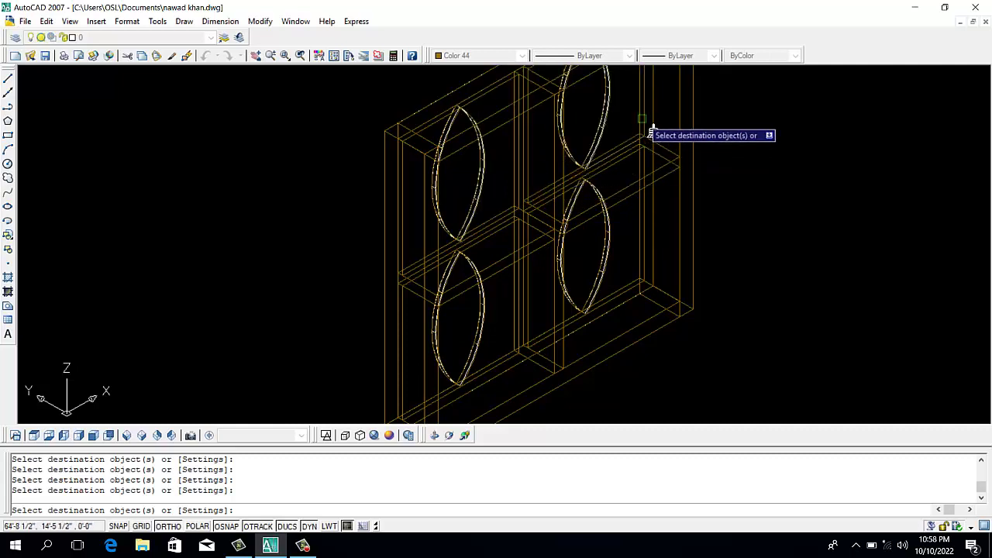
key(Escape)
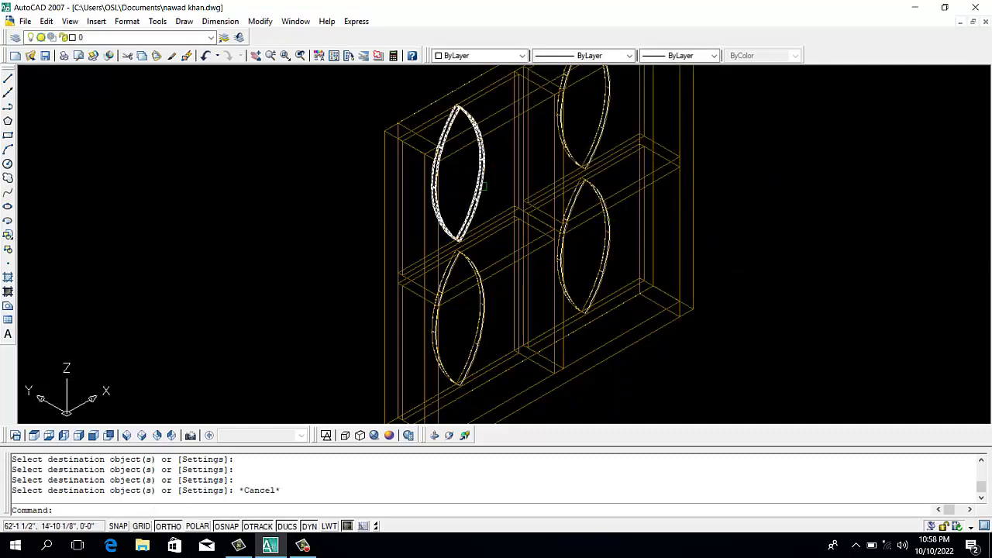
- Set the upper-left lens panel's colour to Cyan
click(479, 160)
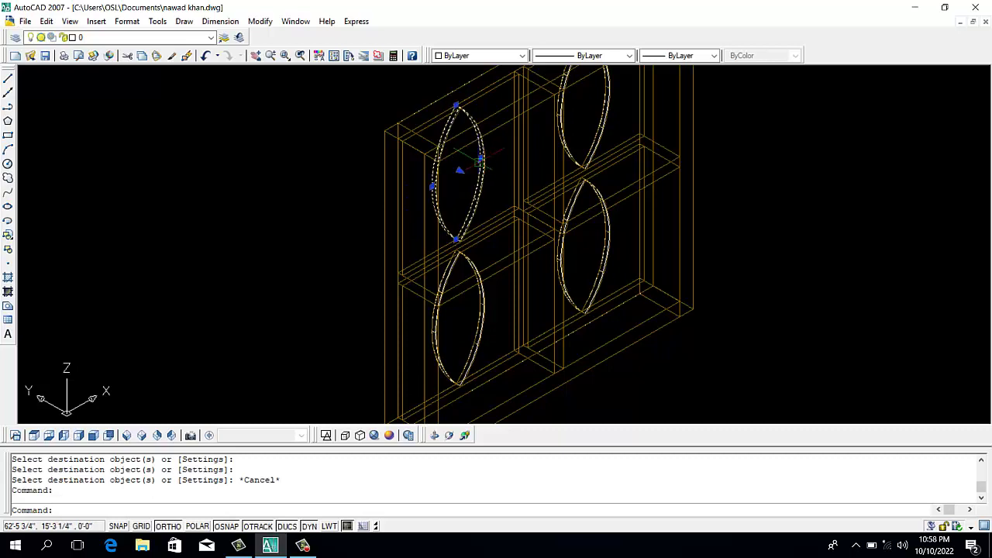
click(481, 56)
click(460, 120)
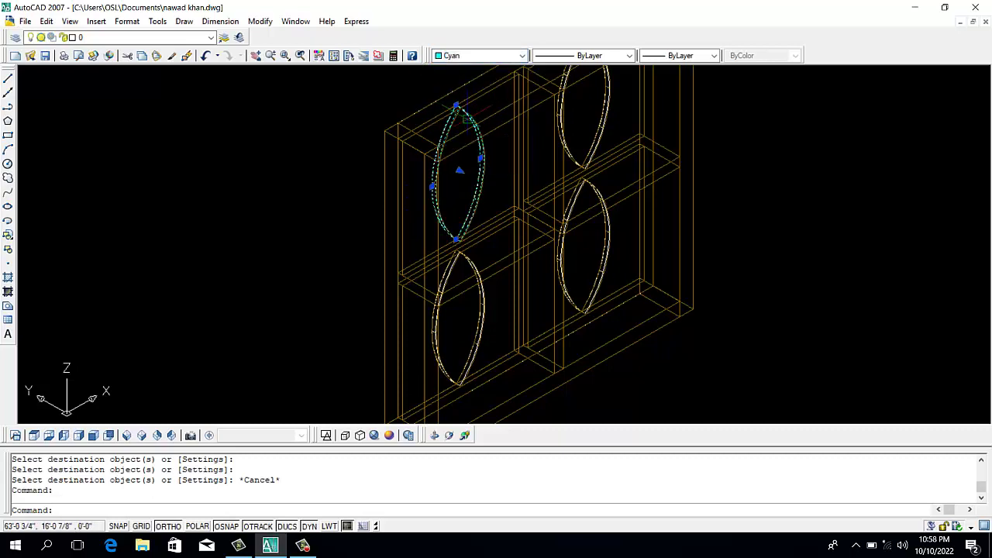
- Match the other three lenses to the cyan lens and shade the view Conceptual
click(258, 22)
click(284, 49)
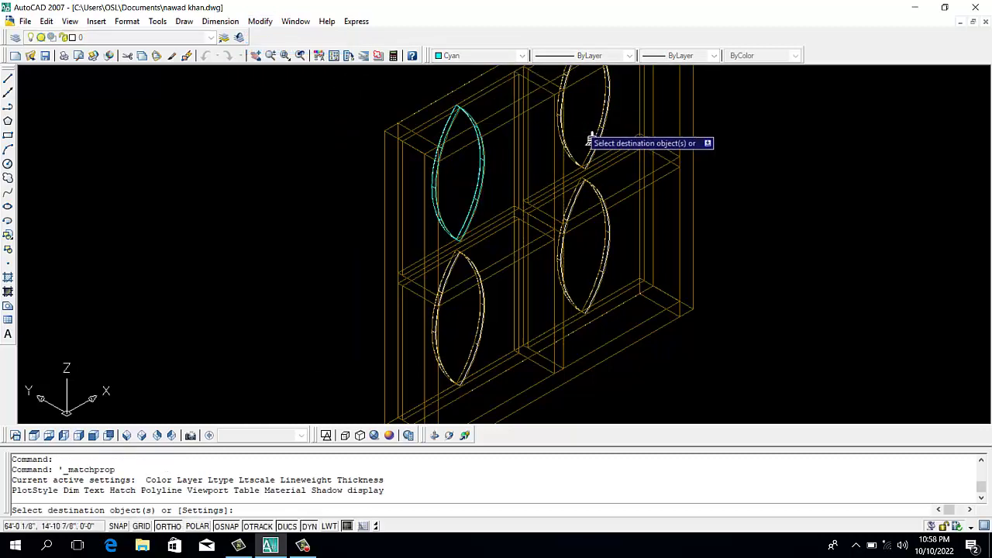
click(612, 137)
click(612, 219)
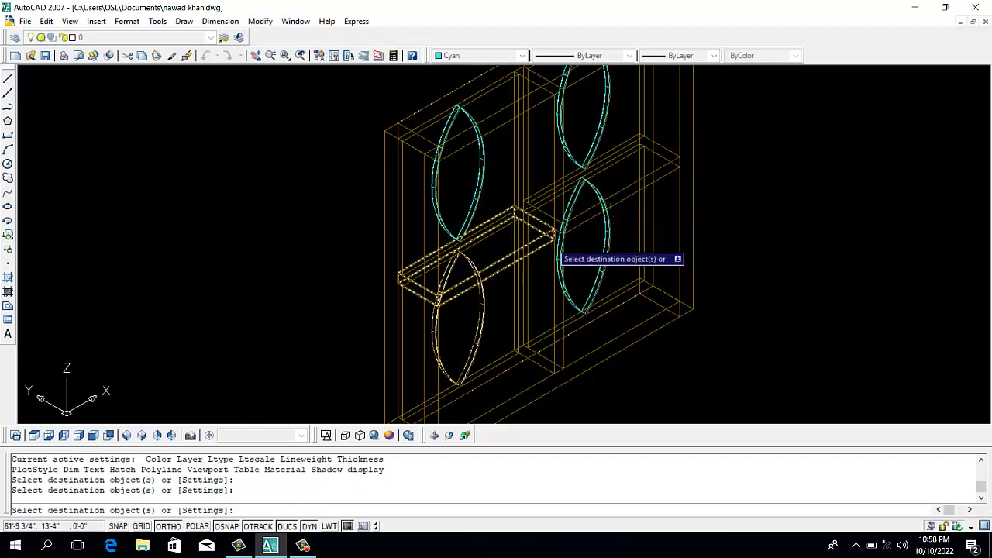
click(493, 310)
key(Escape)
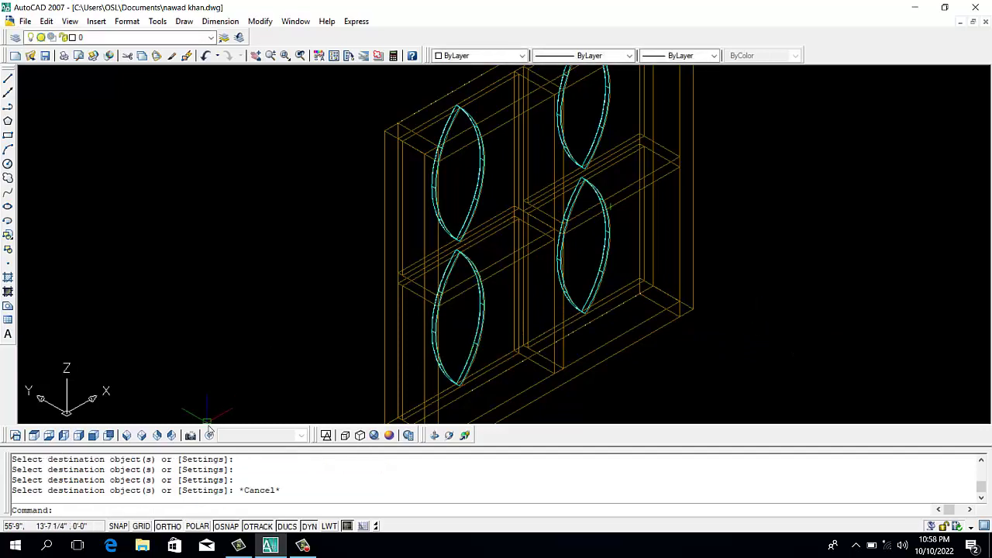
click(395, 436)
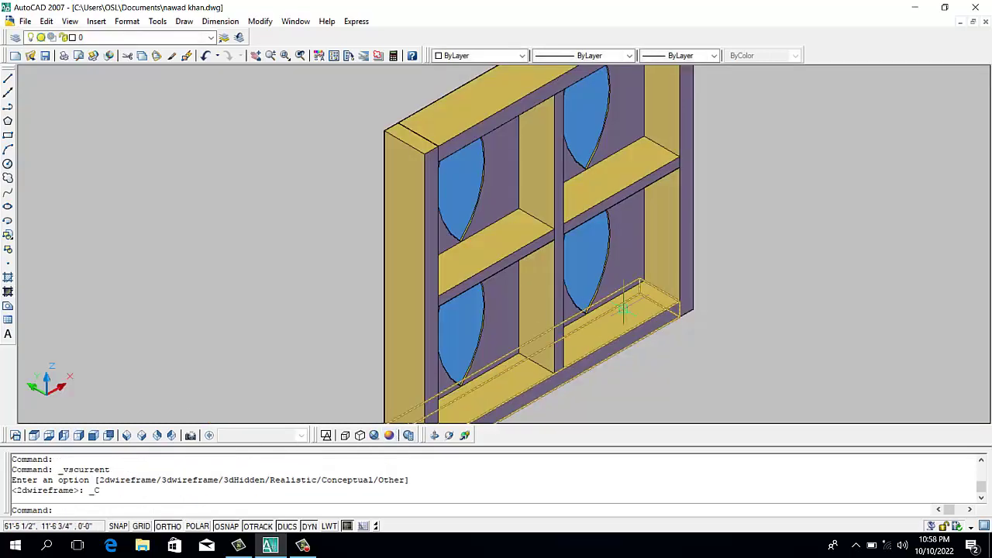
- Orbit the window, switch to SW Isometric, and open Modify > Solid Editing
click(451, 436)
mouse_move(505, 393)
mouse_down()
mouse_move(504, 235)
mouse_move(461, 162)
mouse_move(578, 197)
mouse_move(408, 409)
mouse_up()
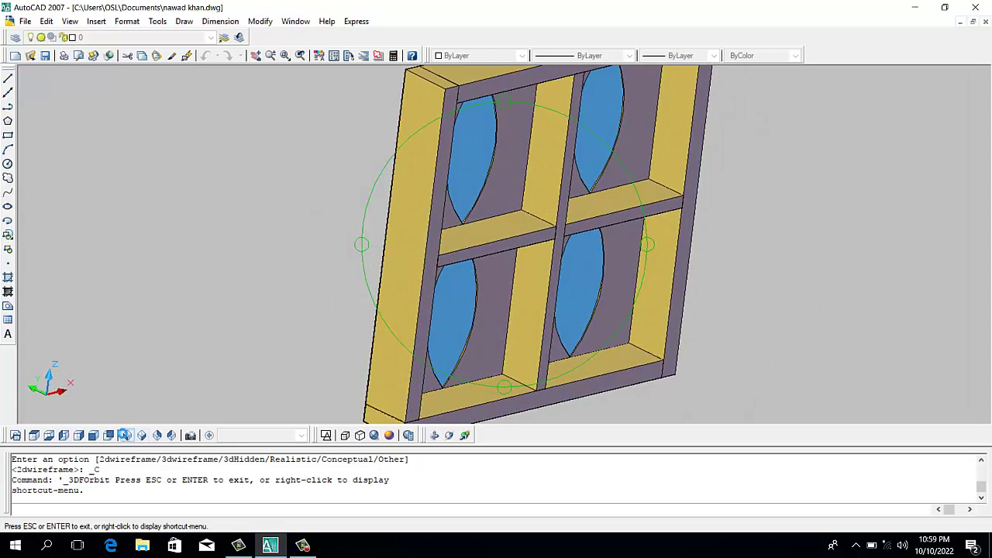
click(124, 435)
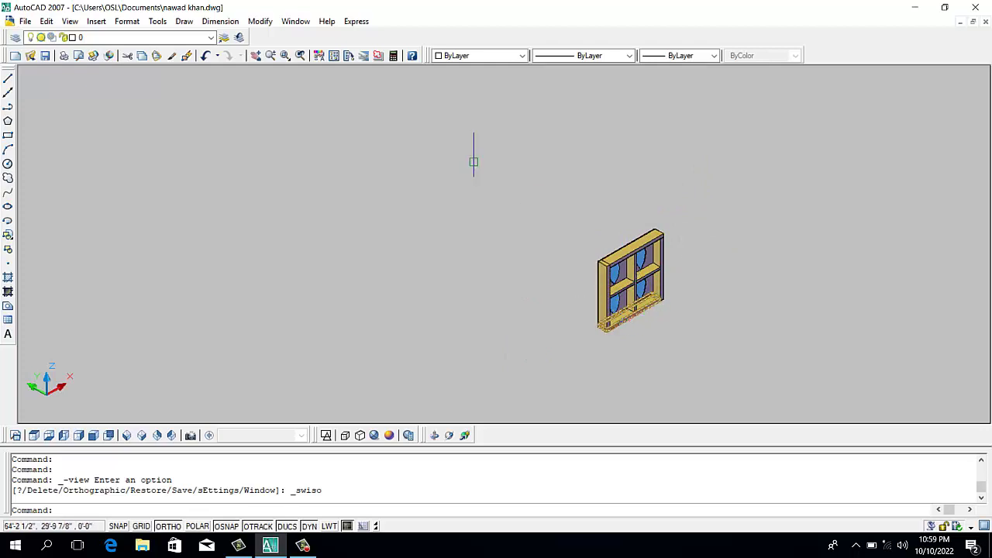
click(260, 21)
mouse_move(283, 331)
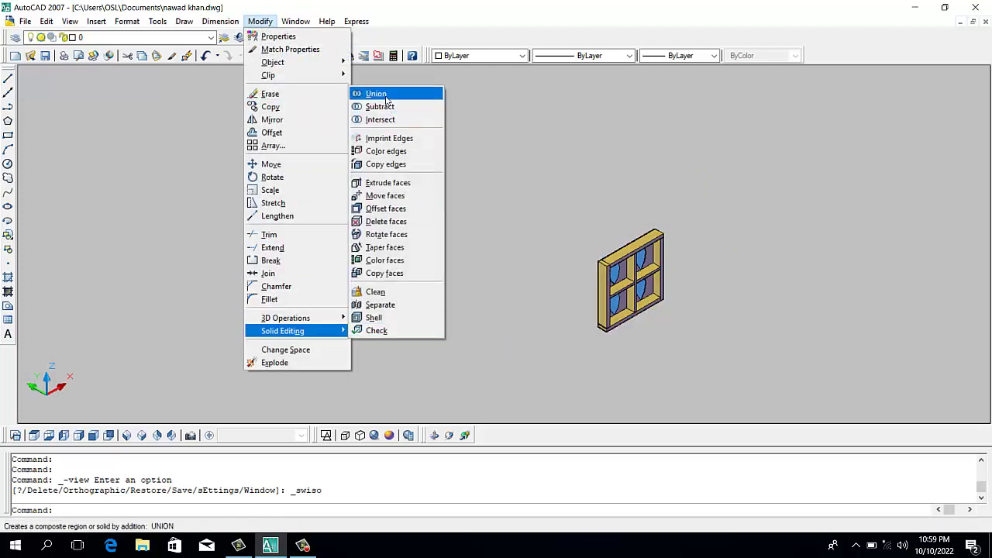
- Union the window parts by crossing-selecting them
click(376, 93)
click(693, 199)
click(526, 382)
key(Return)
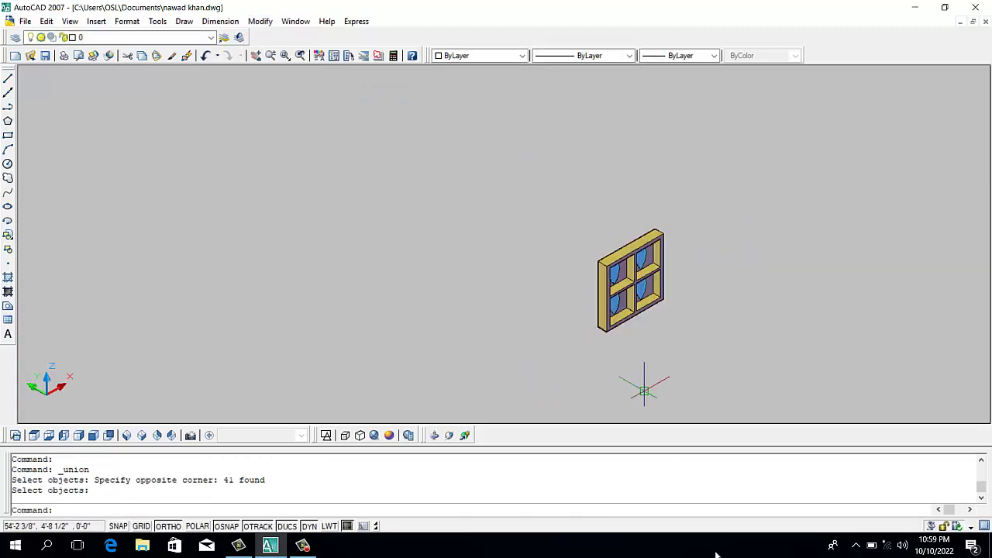
text(co)
- Copy the window from its bottom corner into the house's wall opening
key(Return)
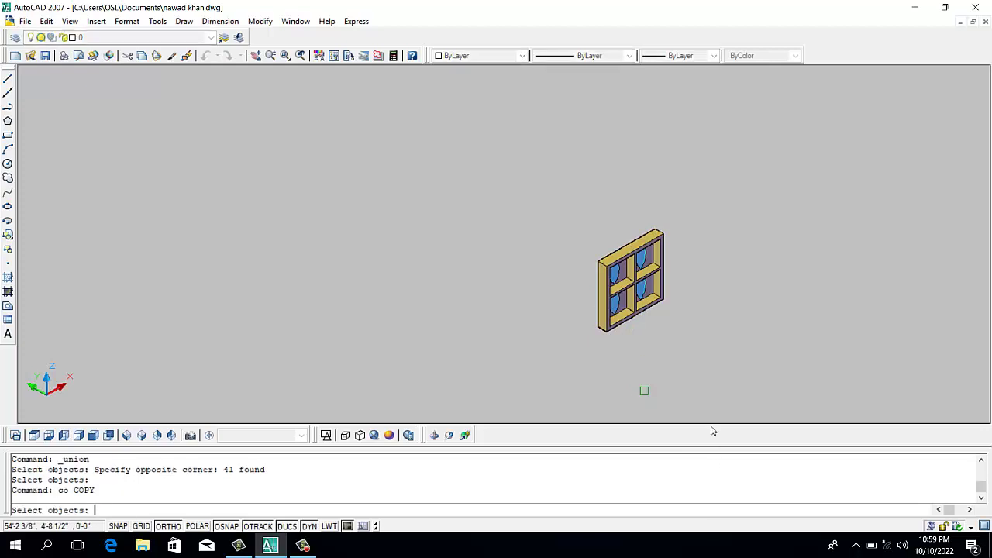
click(710, 203)
click(578, 348)
key(Return)
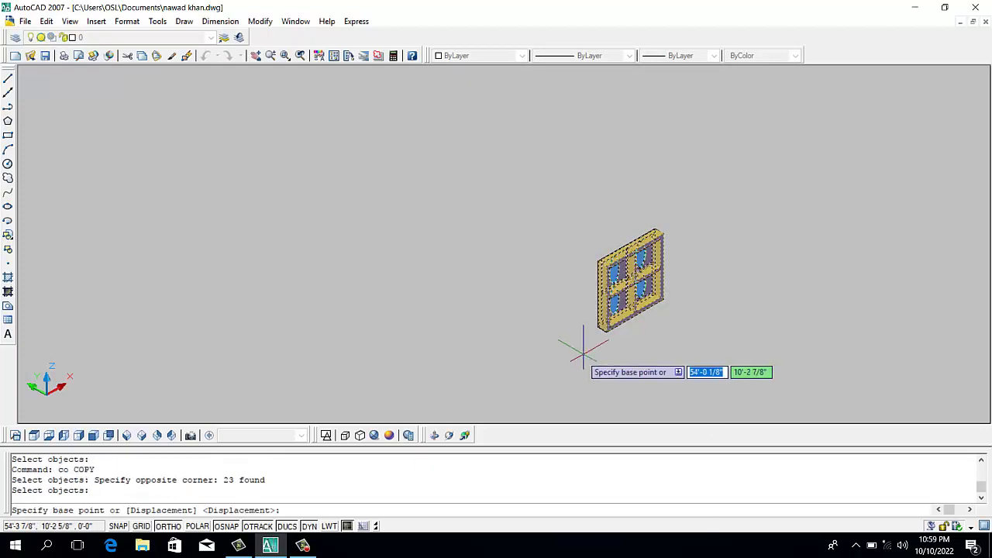
scroll(588, 341, up, 4)
scroll(657, 335, up, 3)
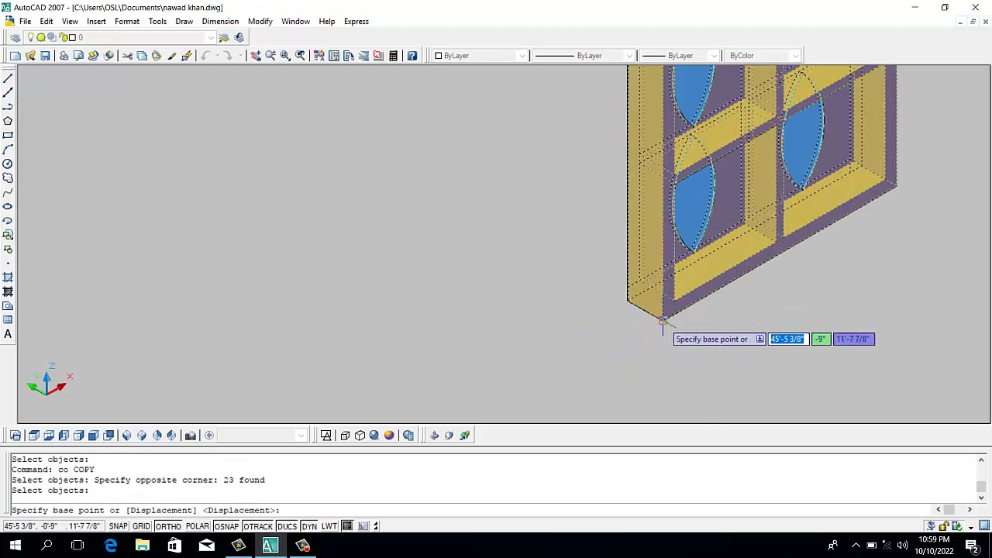
click(661, 325)
scroll(661, 325, down, 6)
scroll(661, 326, down, 3)
scroll(661, 326, down, 2)
scroll(661, 325, down, 2)
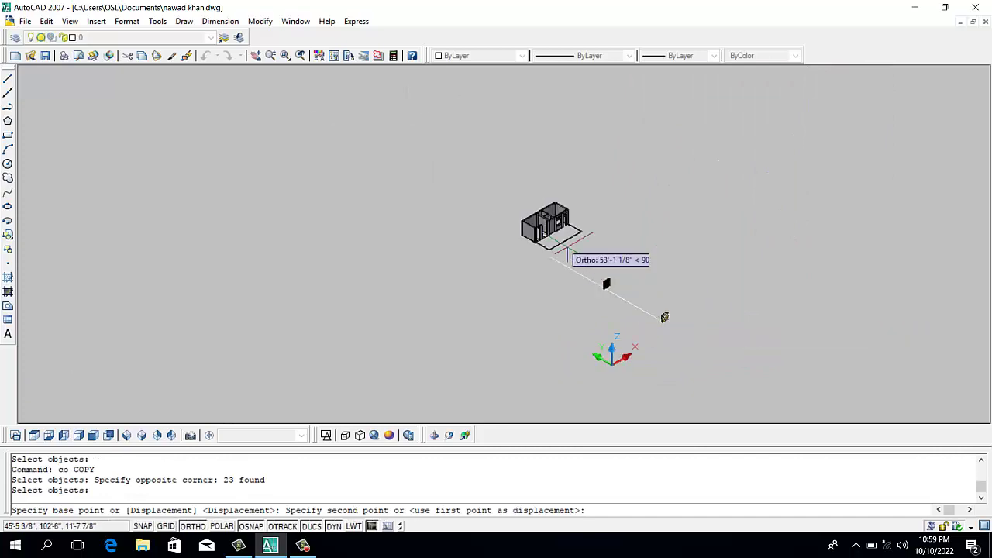
scroll(575, 230, up, 5)
scroll(524, 216, up, 3)
scroll(527, 248, up, 3)
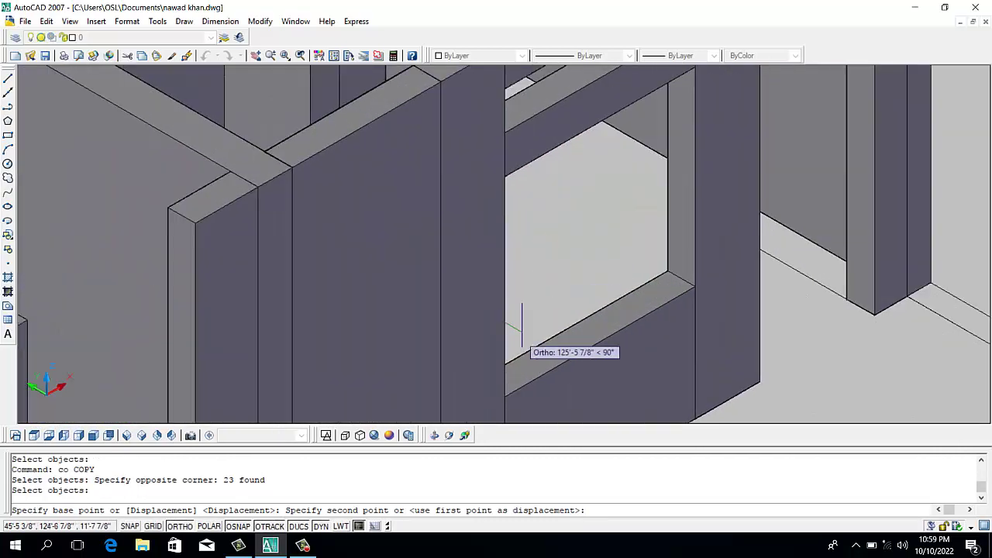
click(505, 388)
key(Escape)
scroll(808, 338, down, 2)
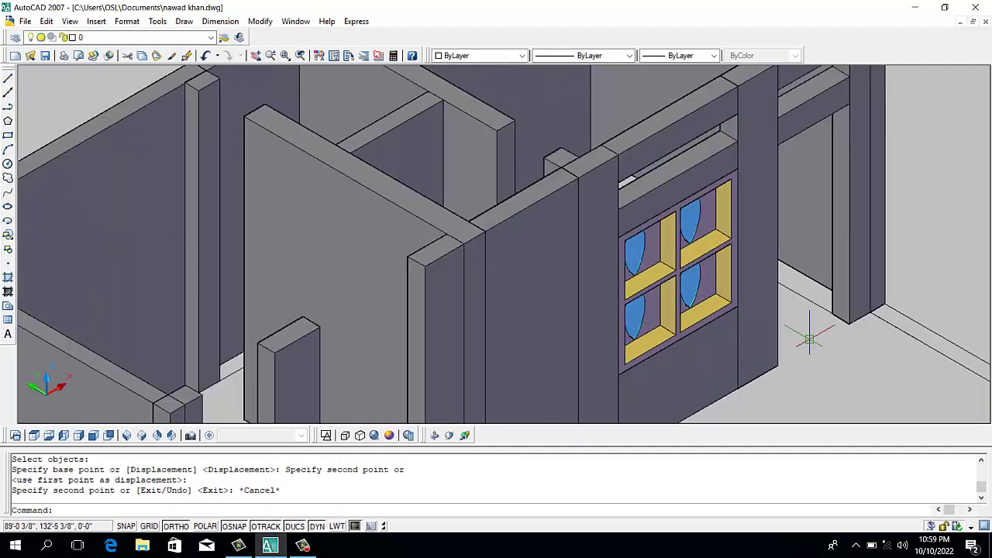
scroll(803, 339, down, 3)
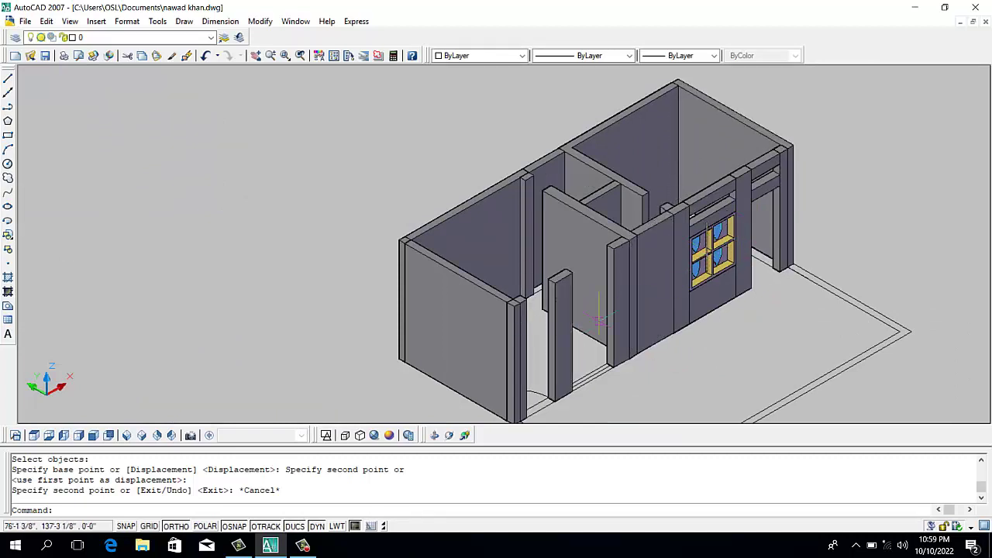
click(303, 545)
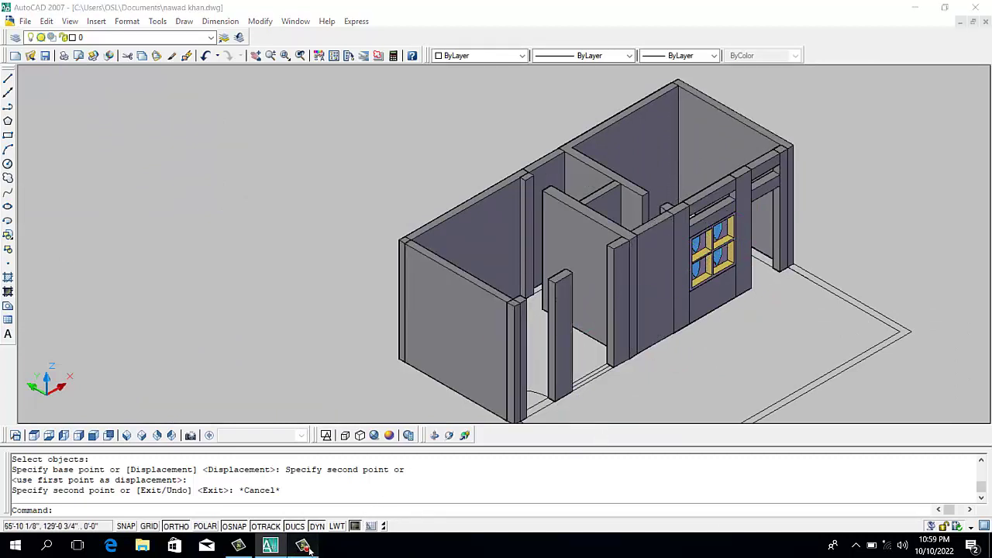